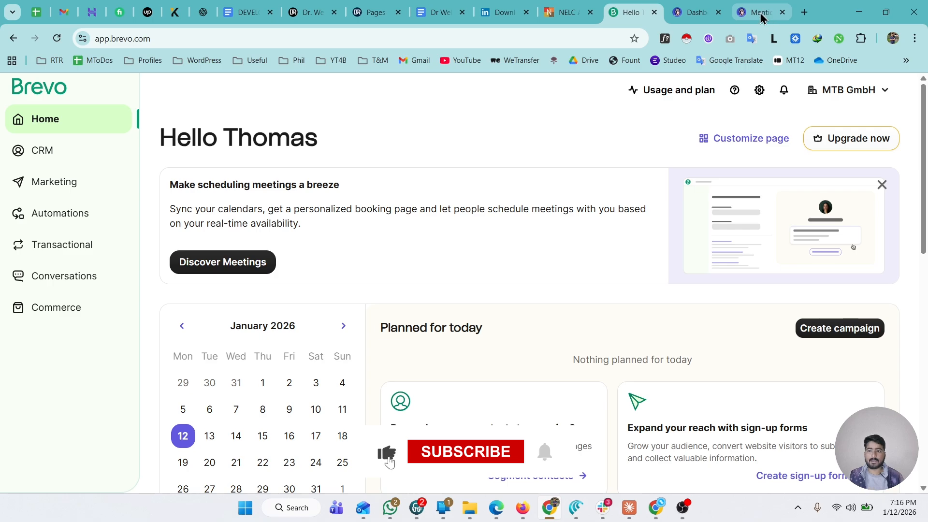
Examine the name, email and message fields of the Contact Us form on the MentiorMynd website, then close the form.
click(763, 14)
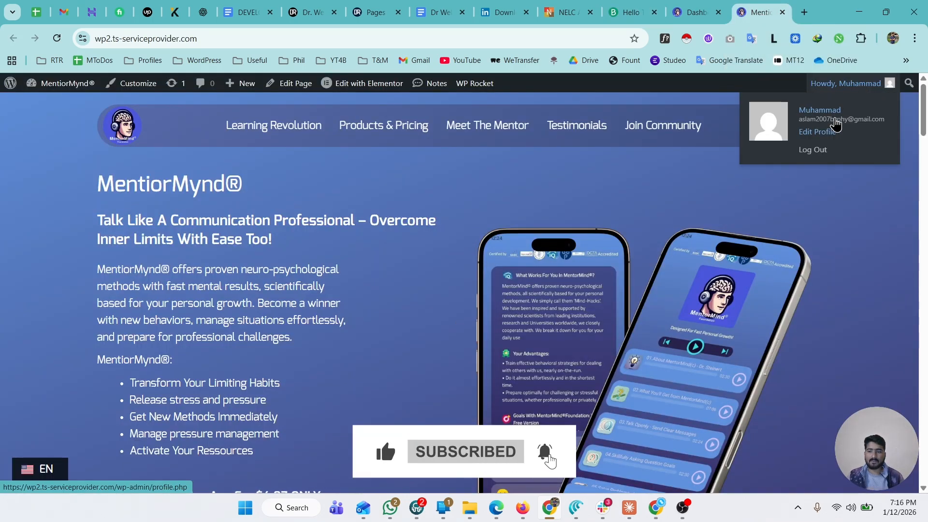
click(803, 128)
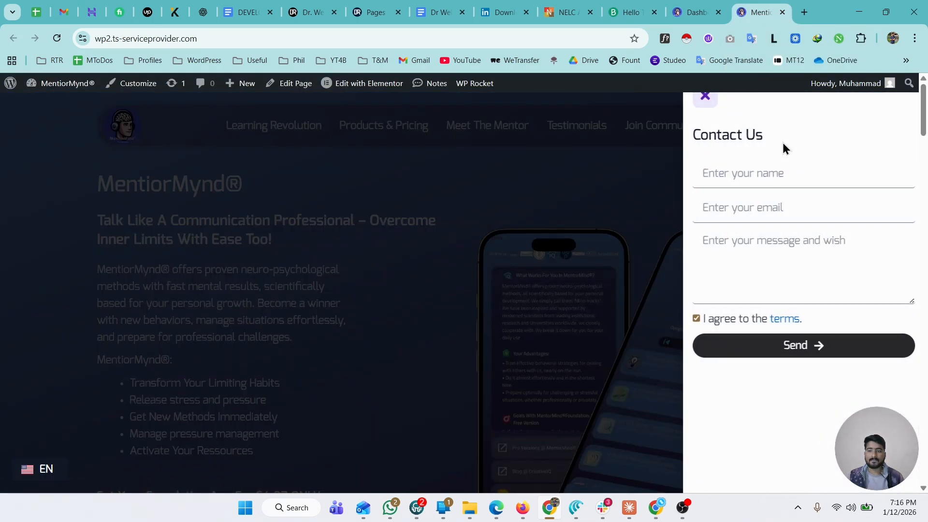
click(745, 176)
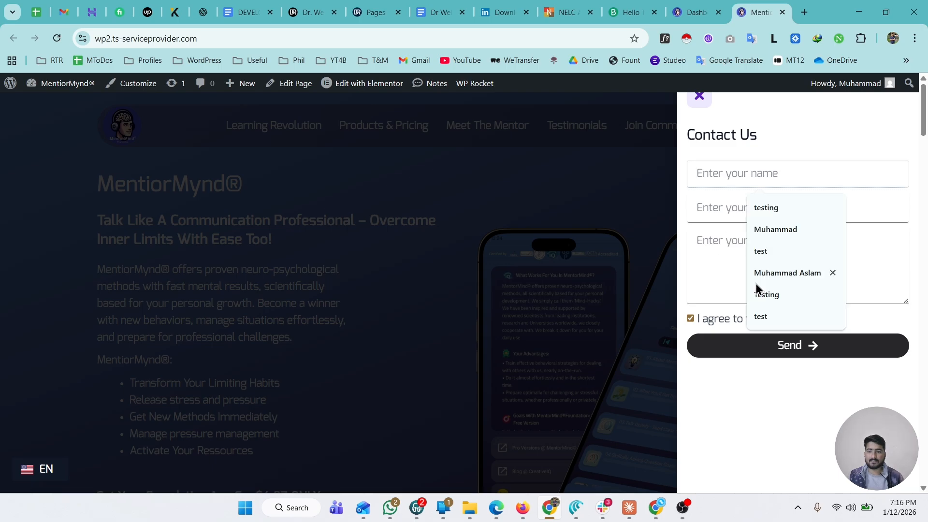
click(717, 271)
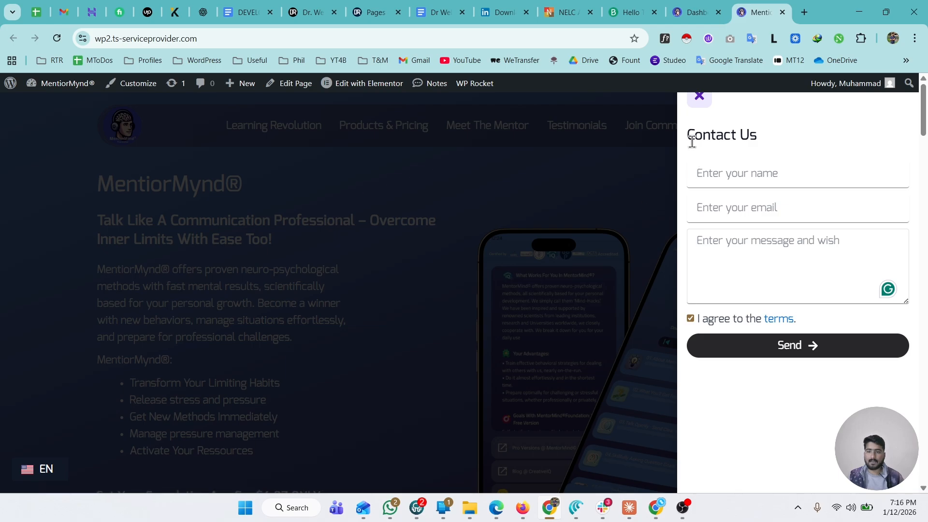
drag(688, 136, 765, 143)
click(759, 252)
click(728, 174)
click(724, 214)
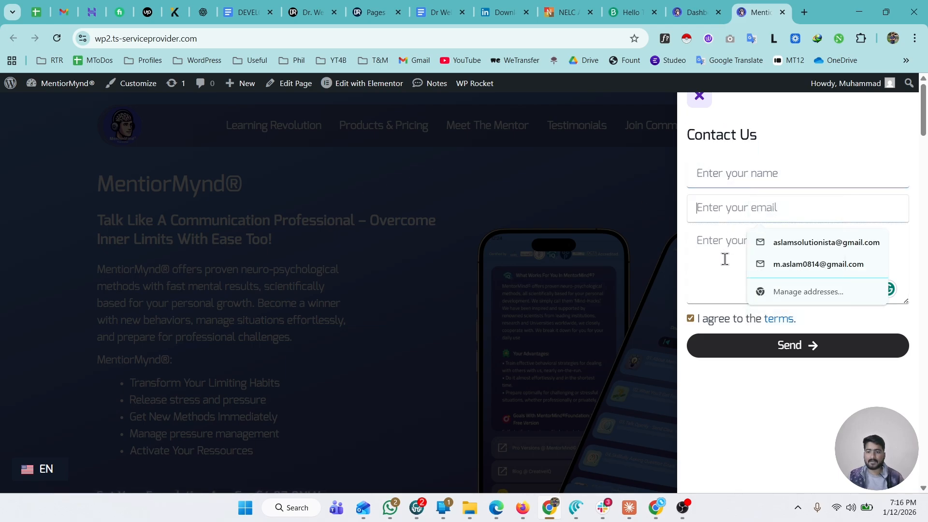
click(725, 261)
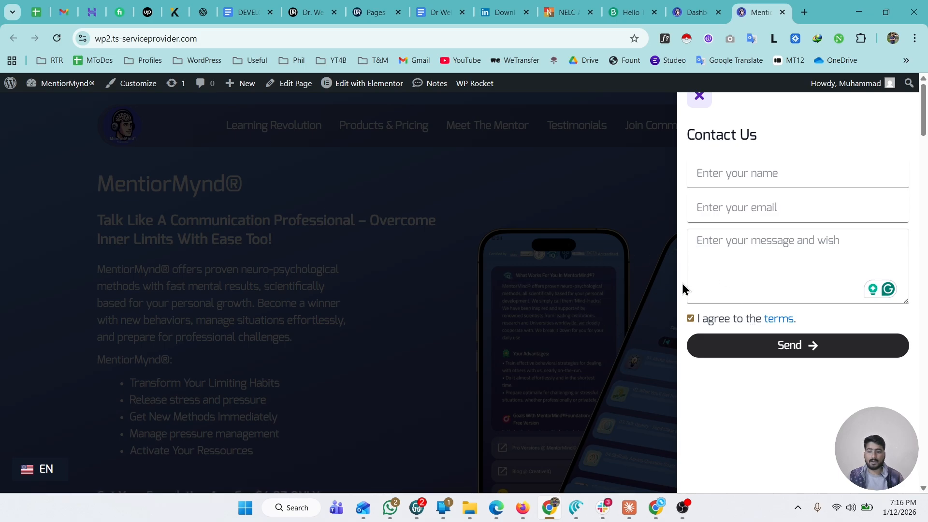
click(455, 285)
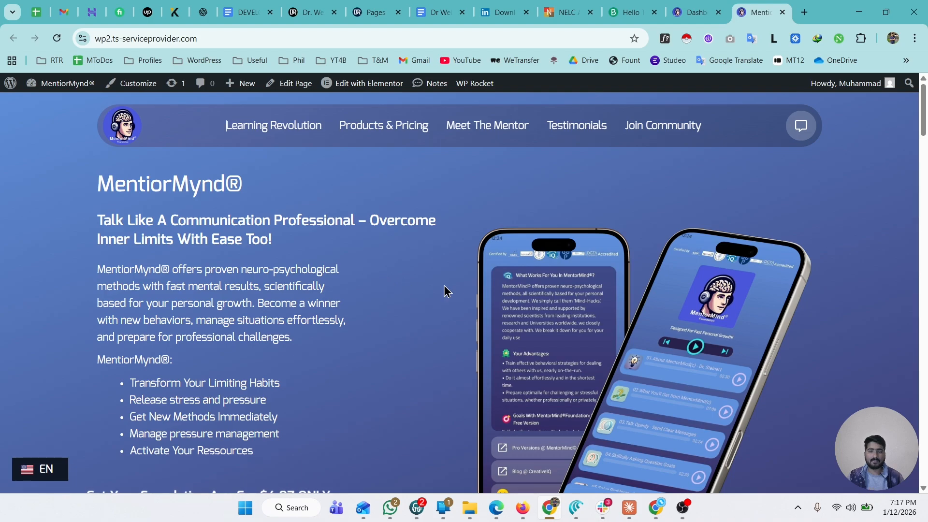
Switch to Brevo and open the overview of CRM contact lists.
click(625, 12)
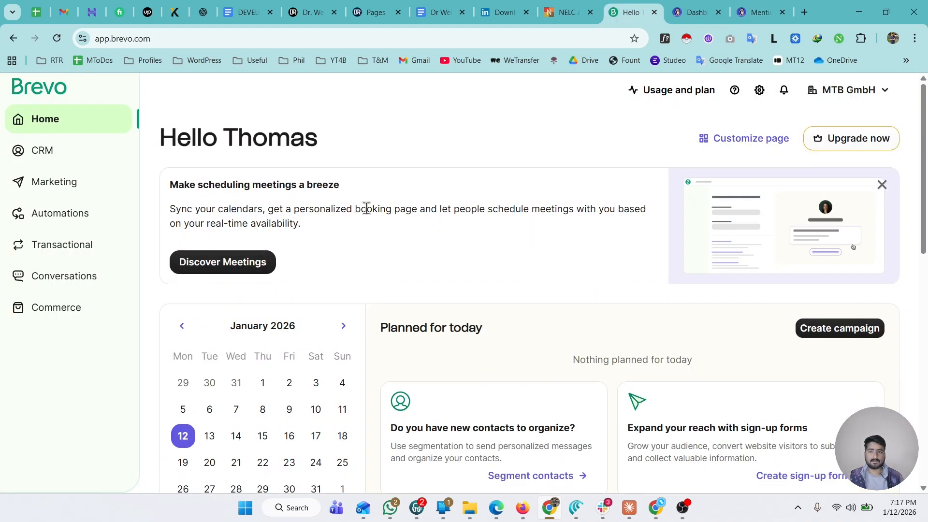
click(52, 156)
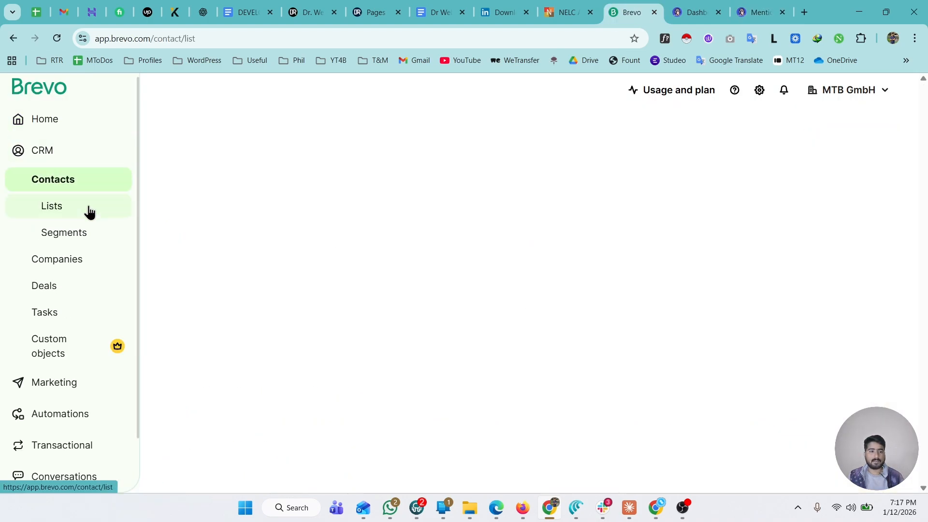
click(54, 208)
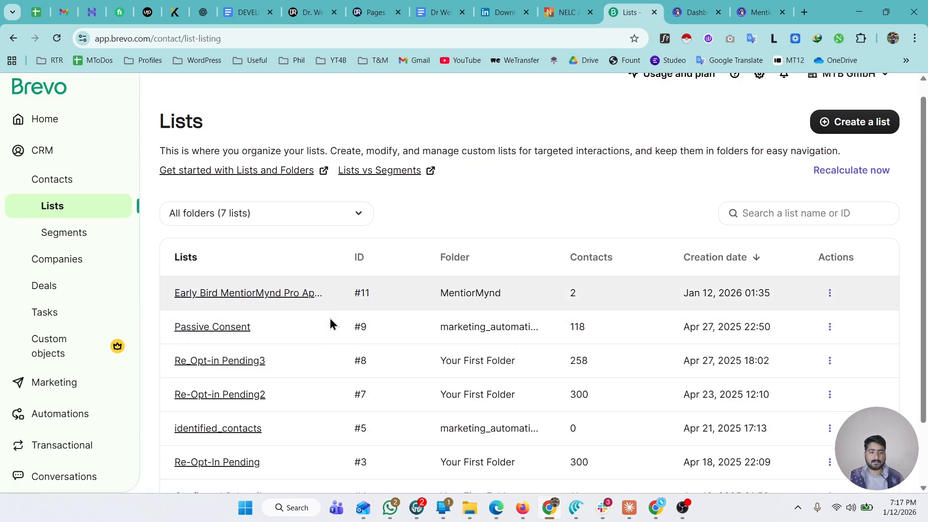
scroll(332, 321, down, 2)
scroll(331, 321, up, 2)
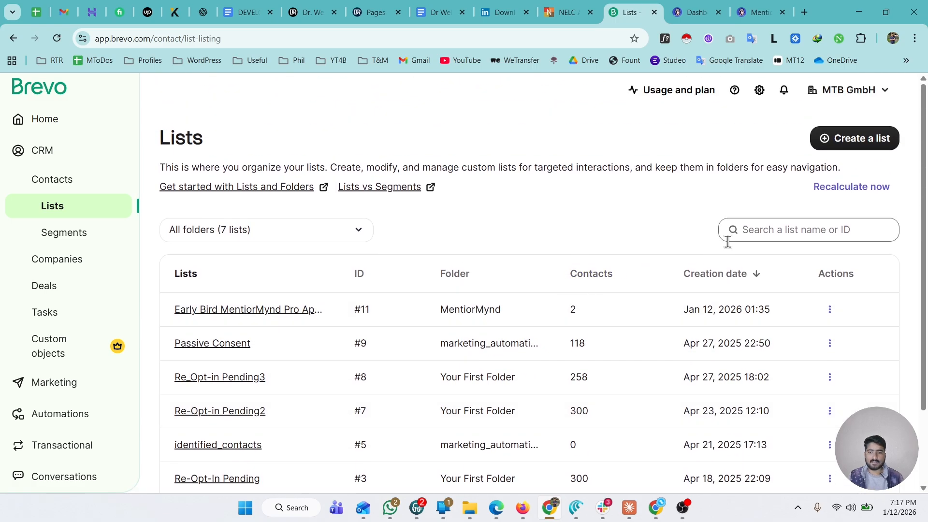
Create a contact list named "MentiorMynd Contact Submissions" in the MentiorMynd folder.
click(855, 144)
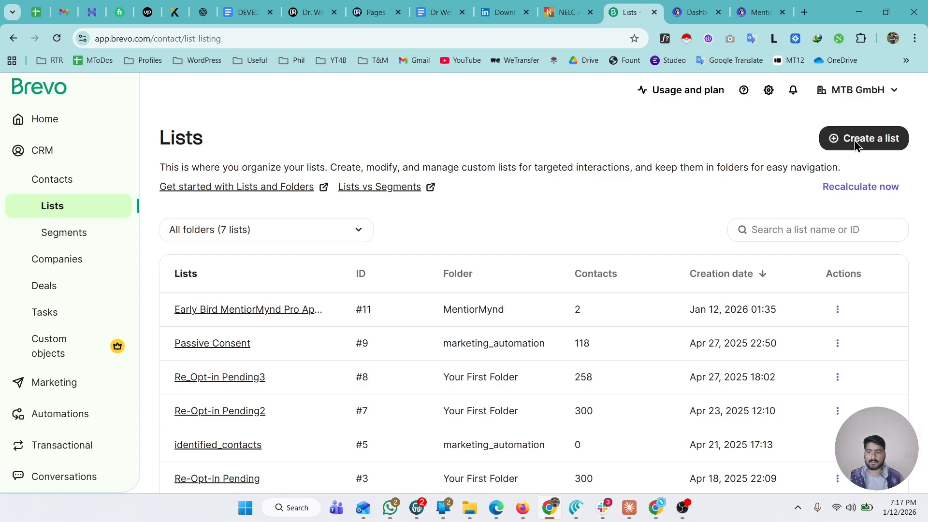
click(711, 181)
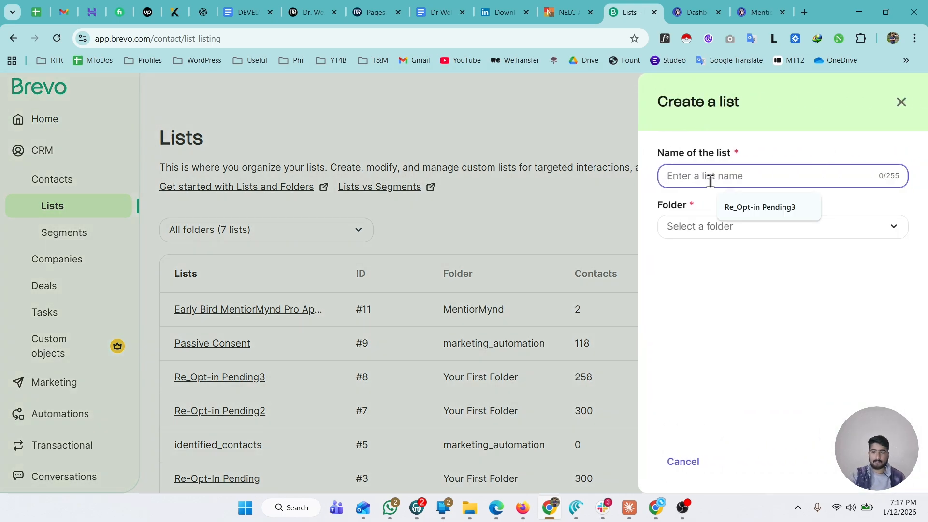
text(MentiorMynd Contact Submissions)
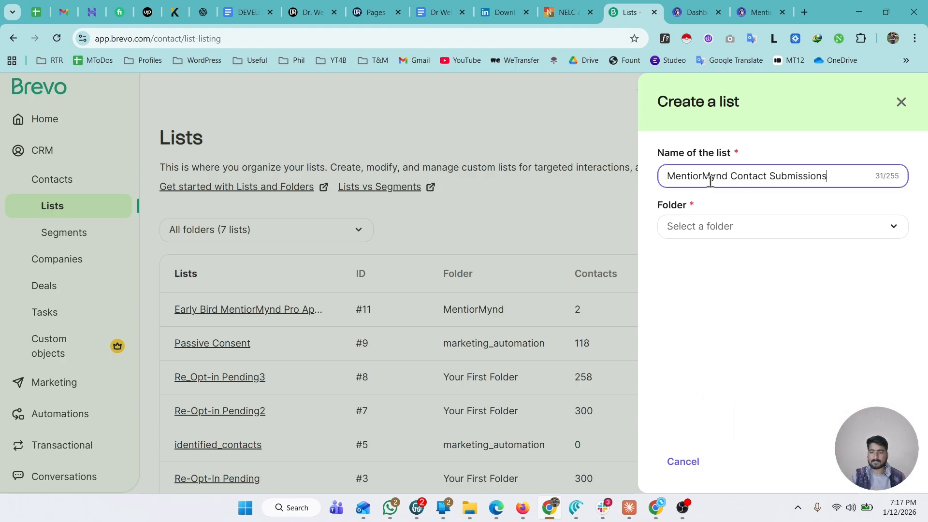
click(829, 228)
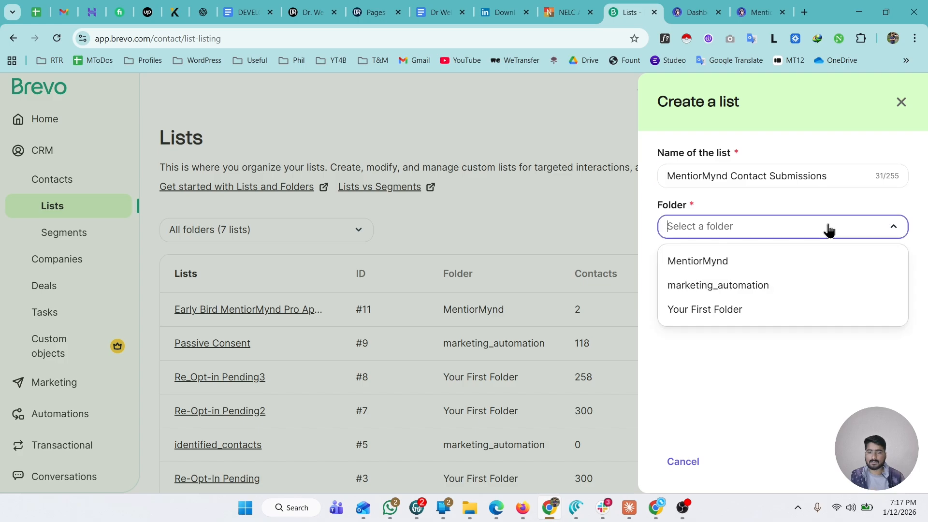
click(707, 263)
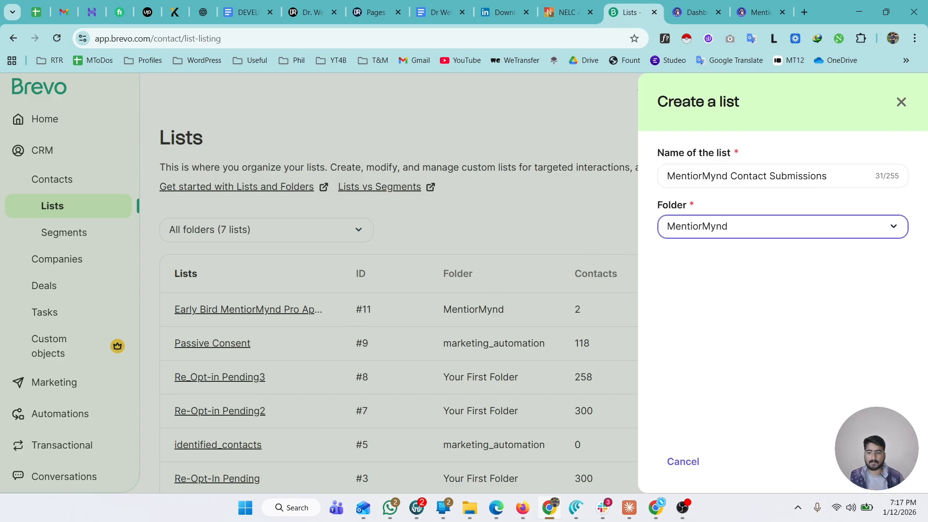
click(874, 462)
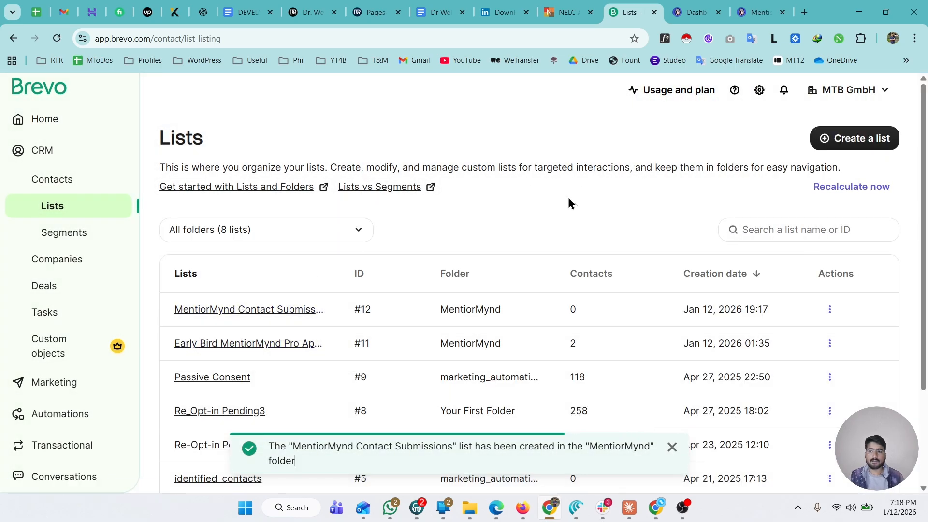
Switch to the WordPress dashboard and search the plugin directory for "bit integrations".
click(696, 13)
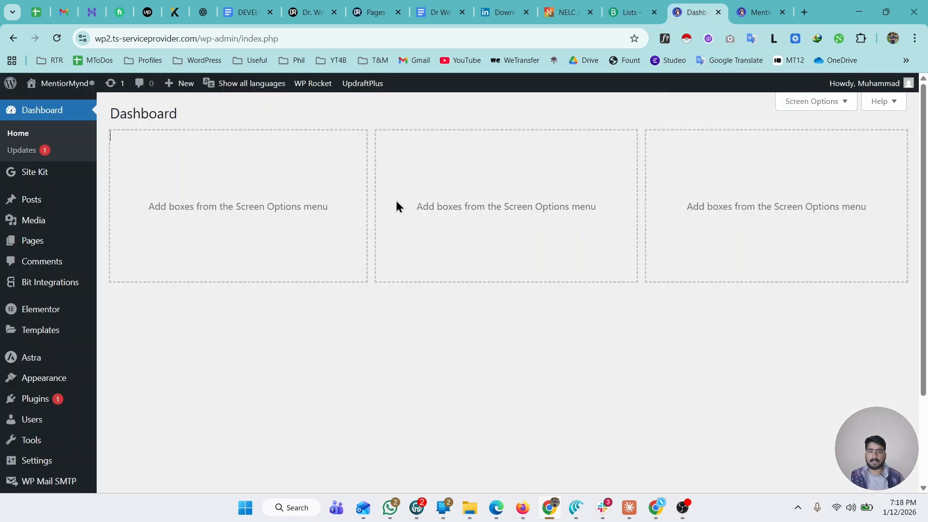
scroll(213, 299, down, 3)
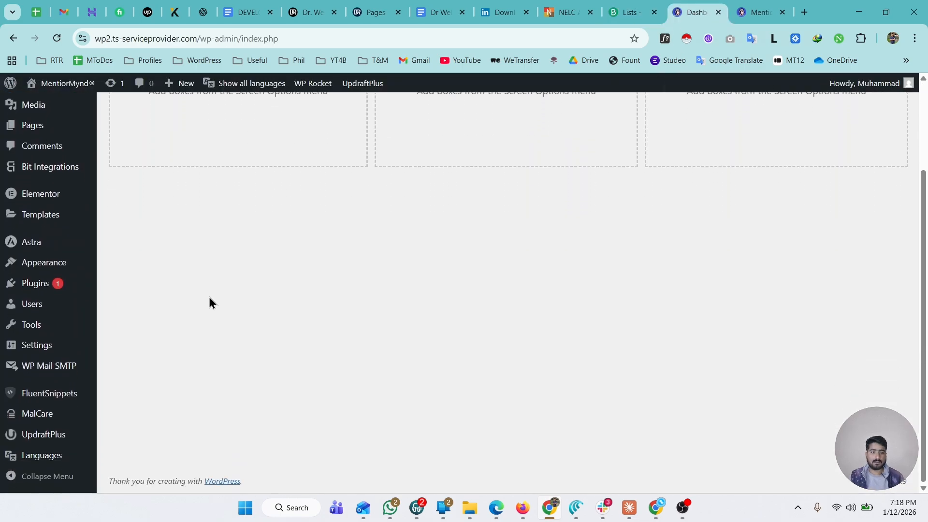
mouse_move(57, 295)
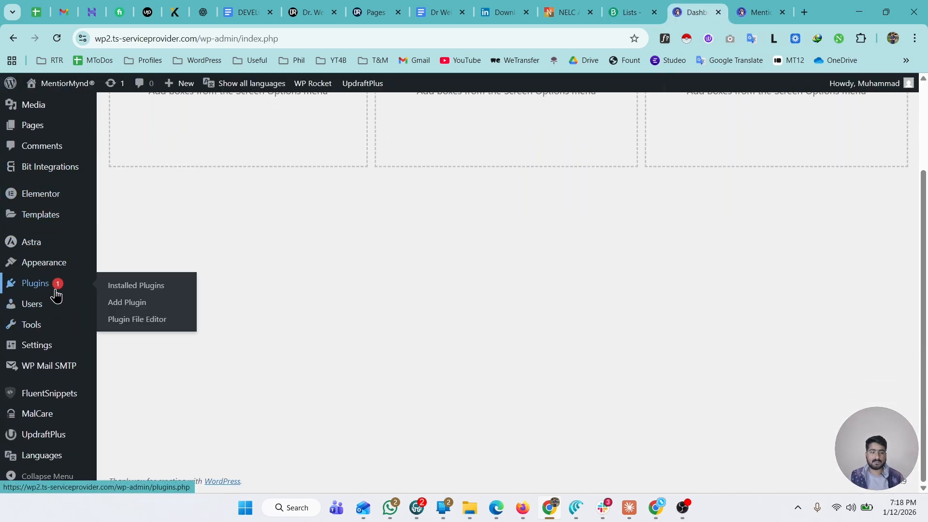
click(132, 303)
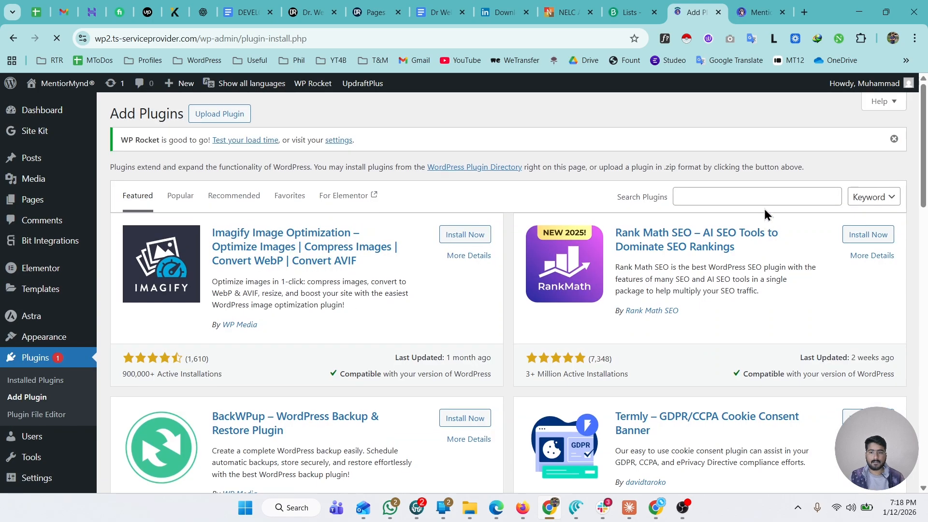
click(751, 191)
text(bit integrations)
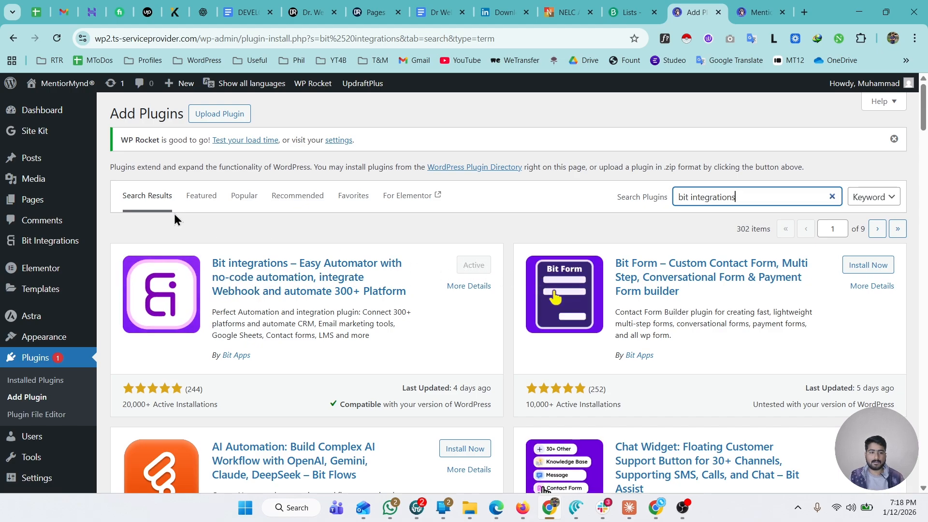
Start a new integration in Bit Integrations with Elementor as the trigger.
click(42, 248)
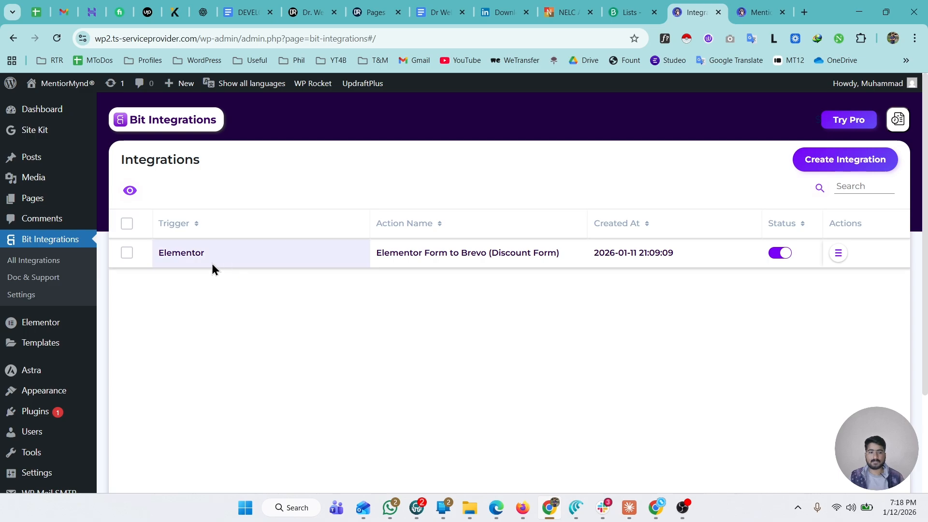
click(836, 166)
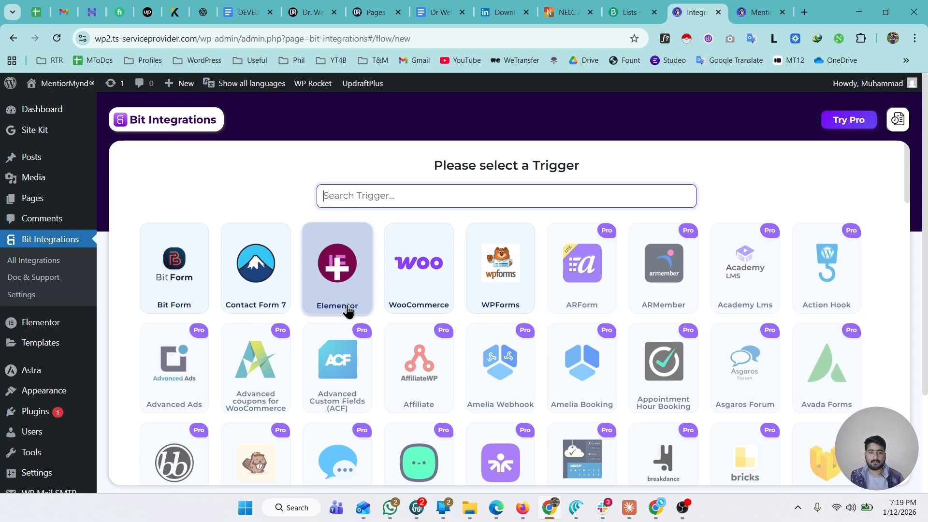
click(349, 274)
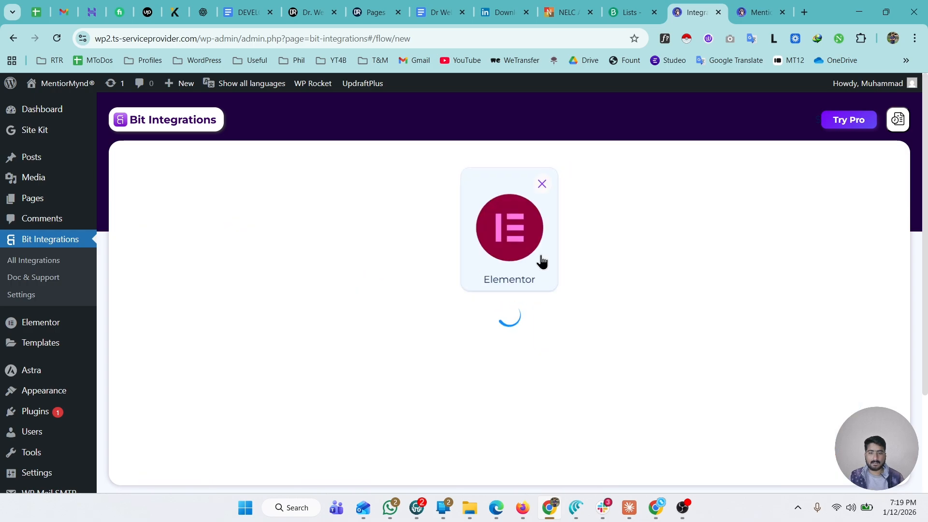
Choose Form Submission as the Elementor trigger's task and start fetching a test submission.
scroll(663, 267, down, 1)
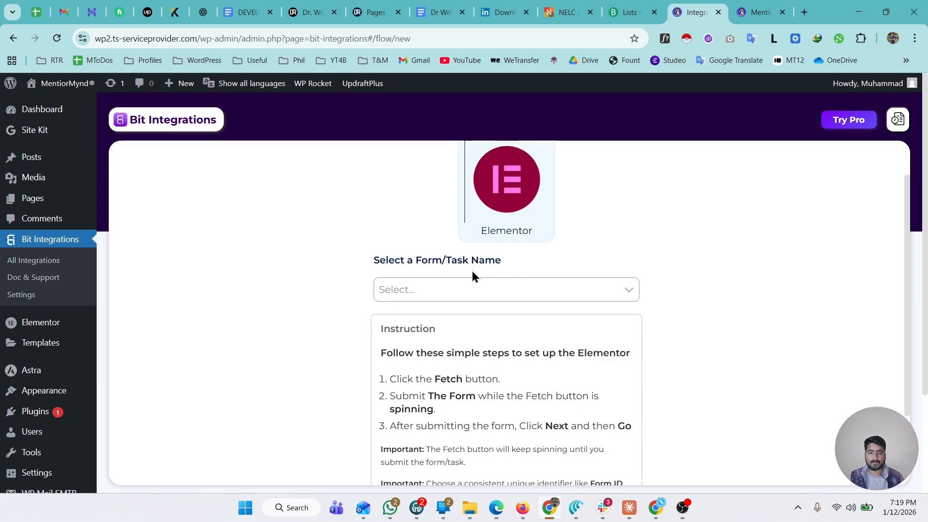
scroll(334, 268, down, 1)
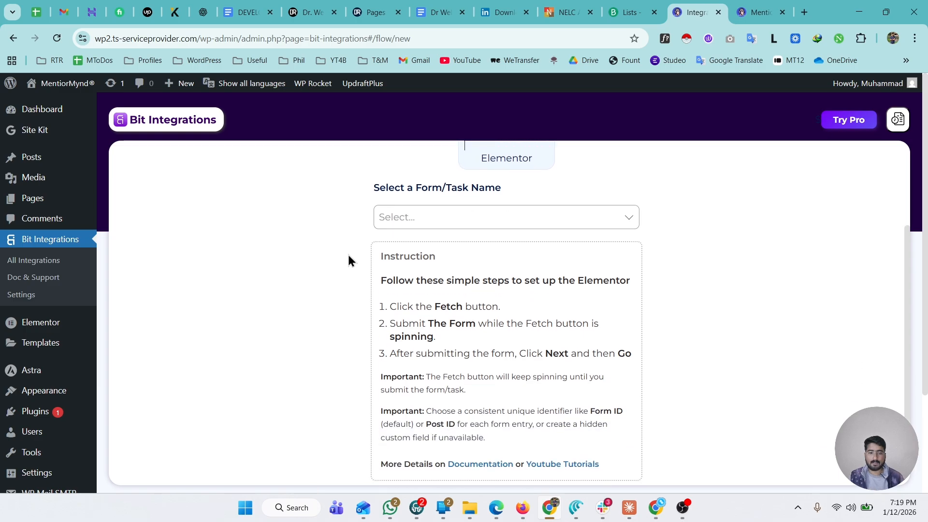
click(468, 215)
click(438, 244)
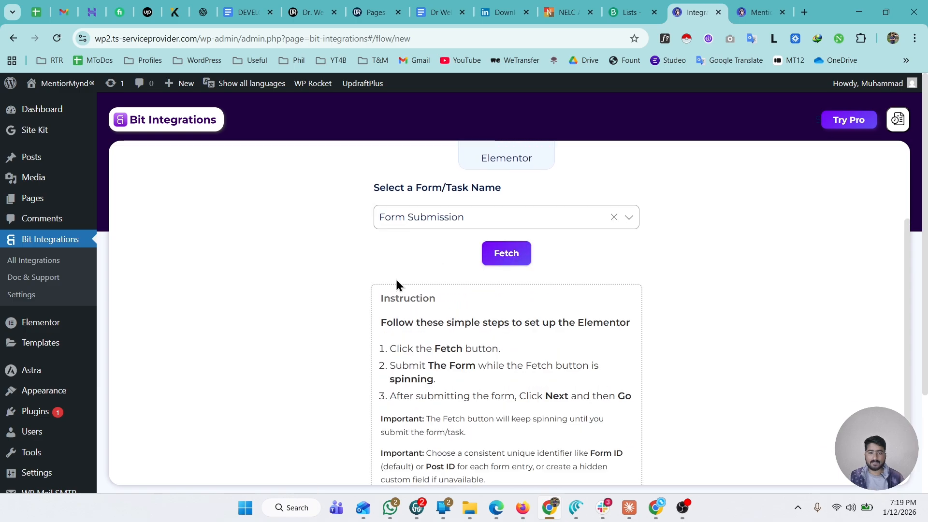
scroll(405, 345, down, 1)
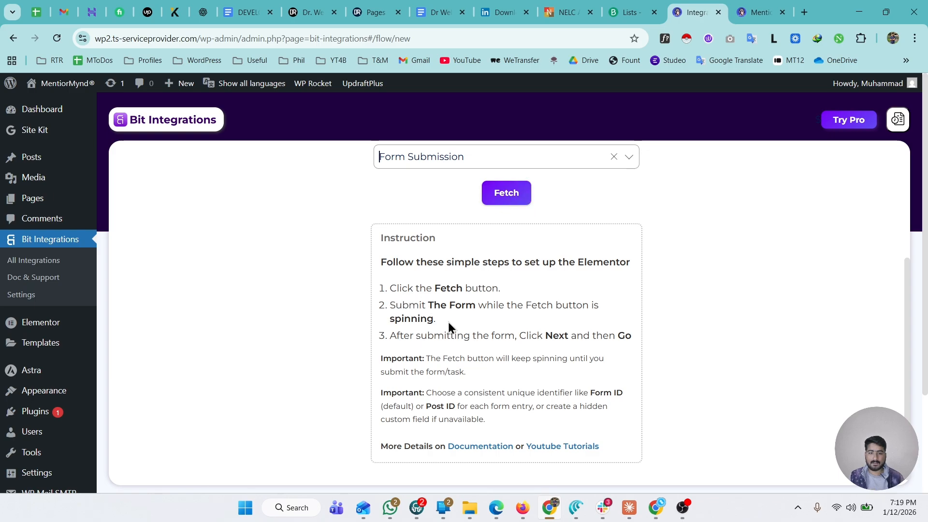
click(505, 199)
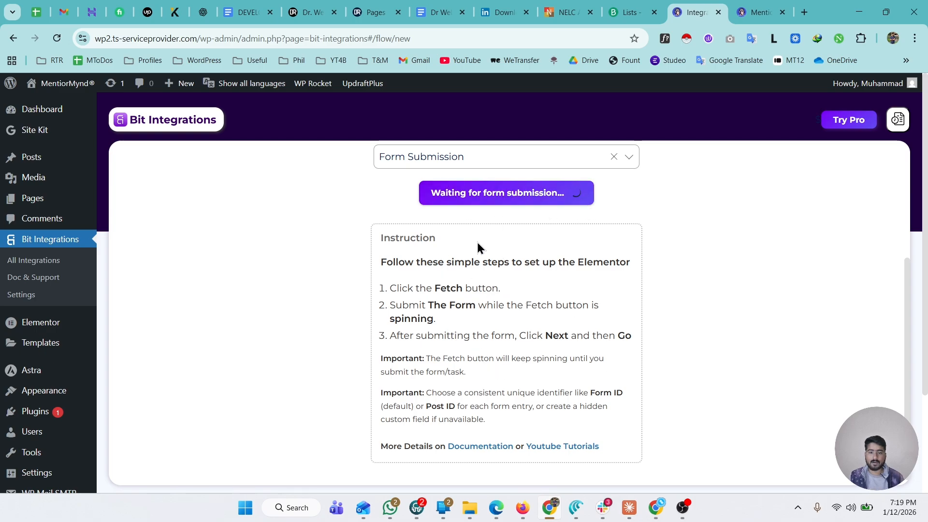
Open the website's Contact Us form and submit it with name "Test", a test e-mail address and message "Here is the test emssage".
click(764, 12)
click(803, 125)
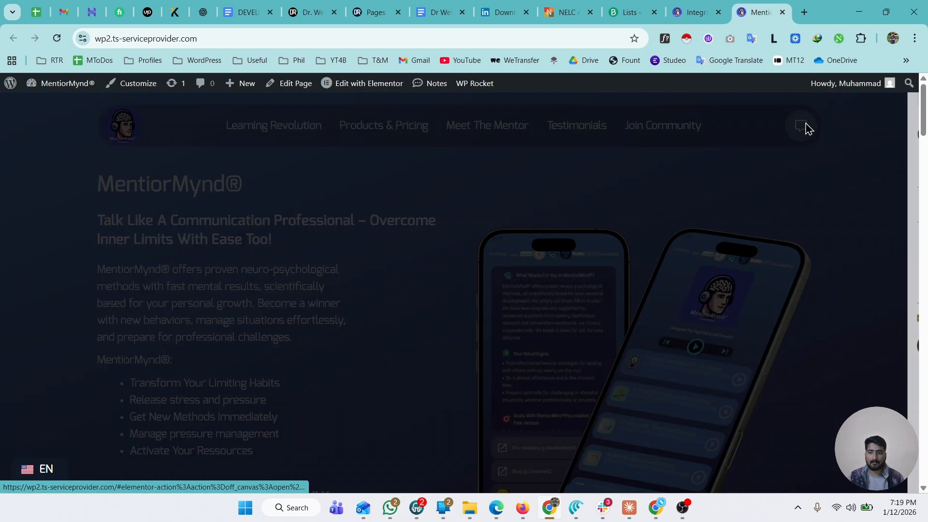
click(759, 178)
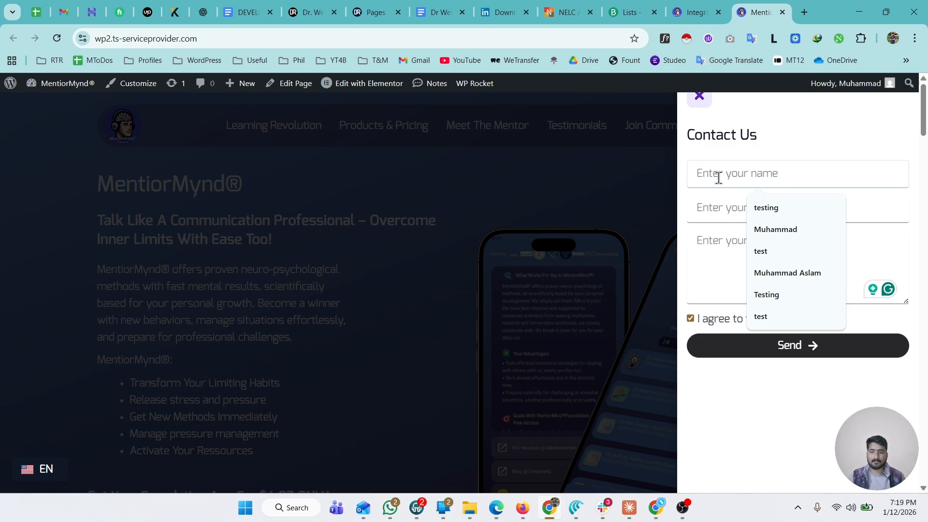
text(Test)
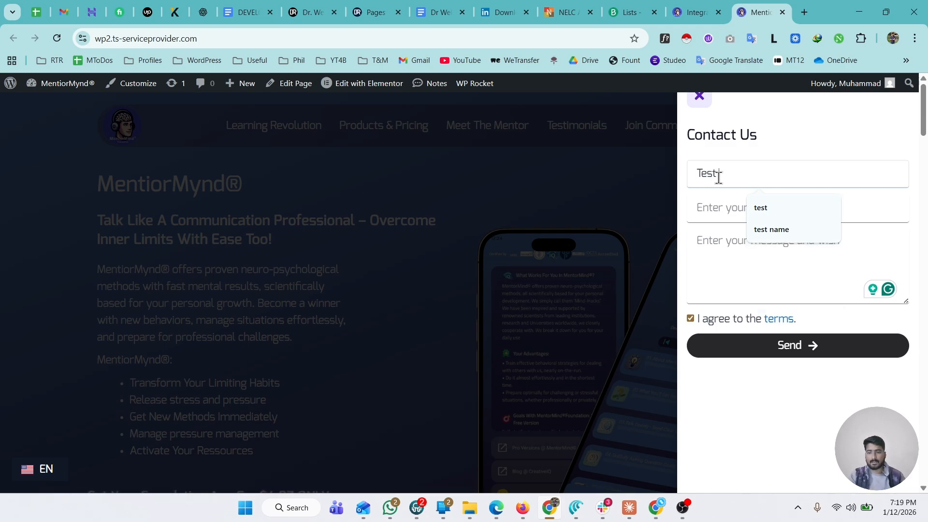
key(Tab)
text(testing)
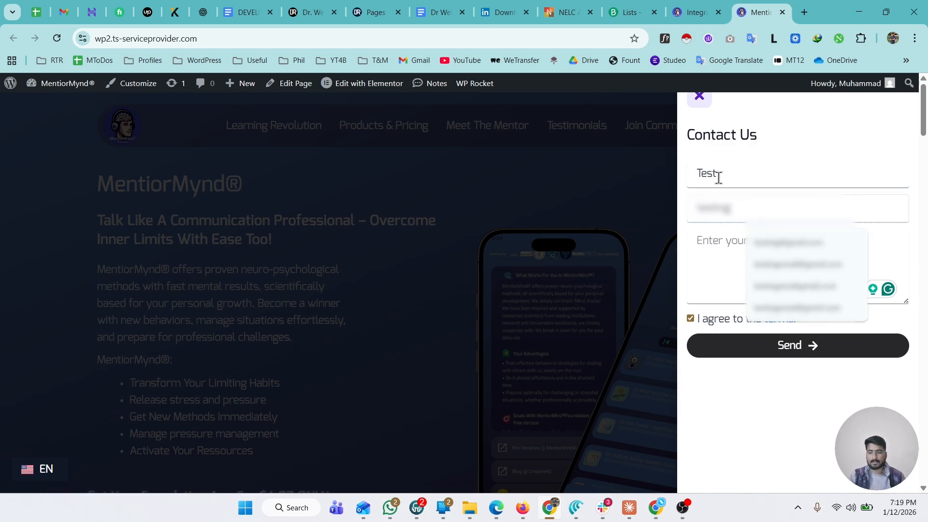
click(825, 241)
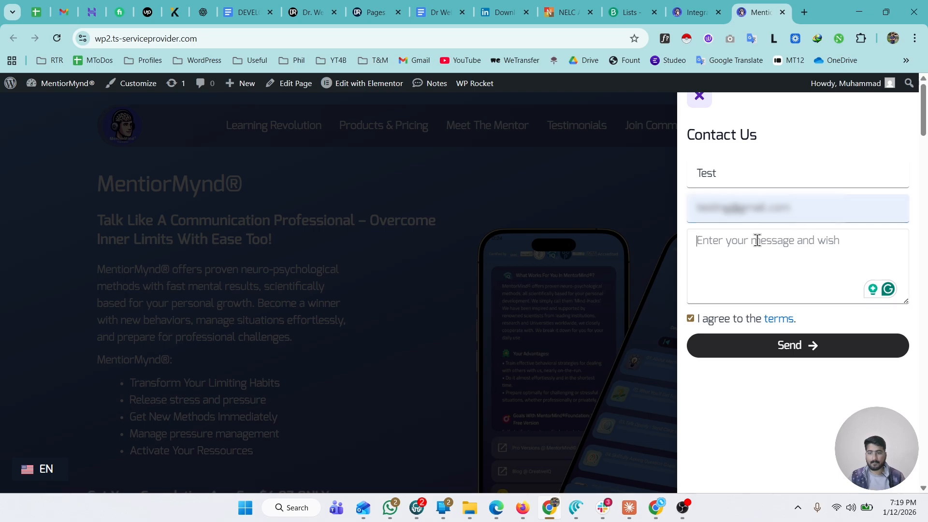
text(Here is the test emssage)
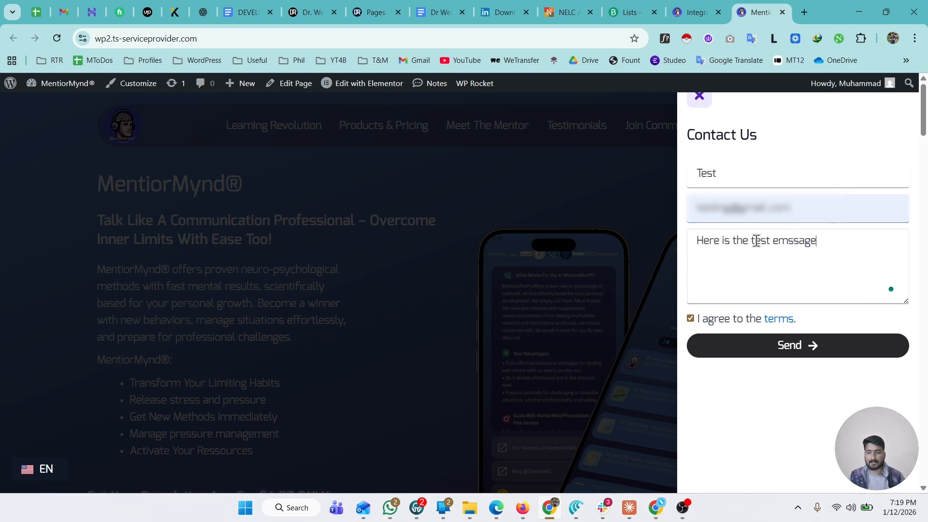
click(786, 350)
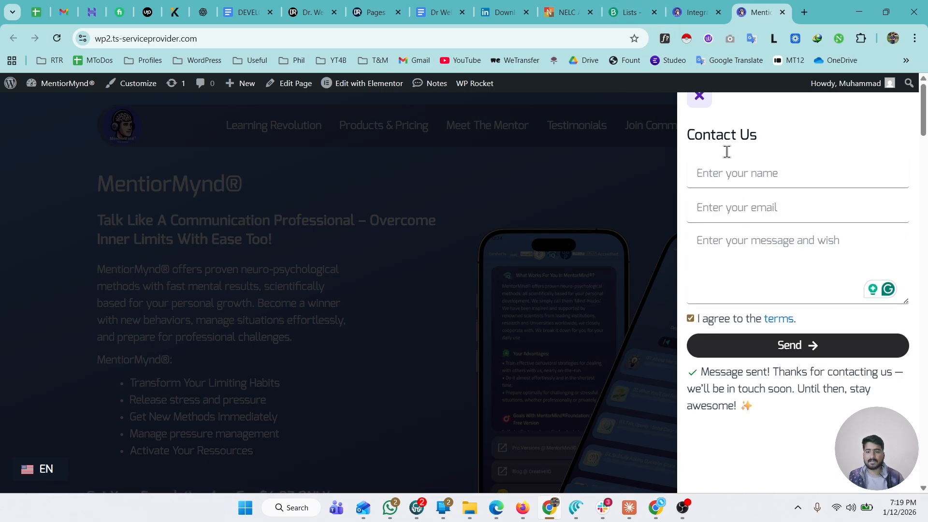
Return to the Bit Integrations page and review the form fields and field types fetched from the test submission.
click(698, 14)
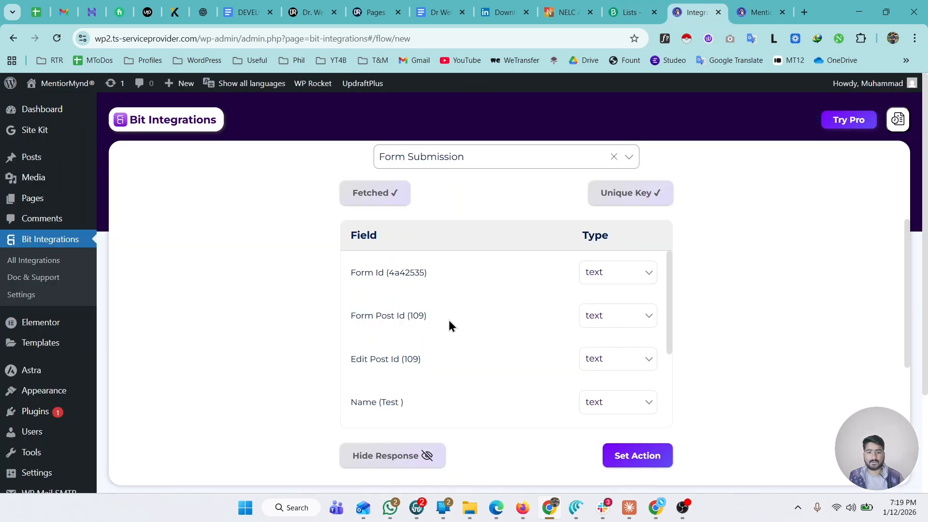
scroll(348, 329, up, 1)
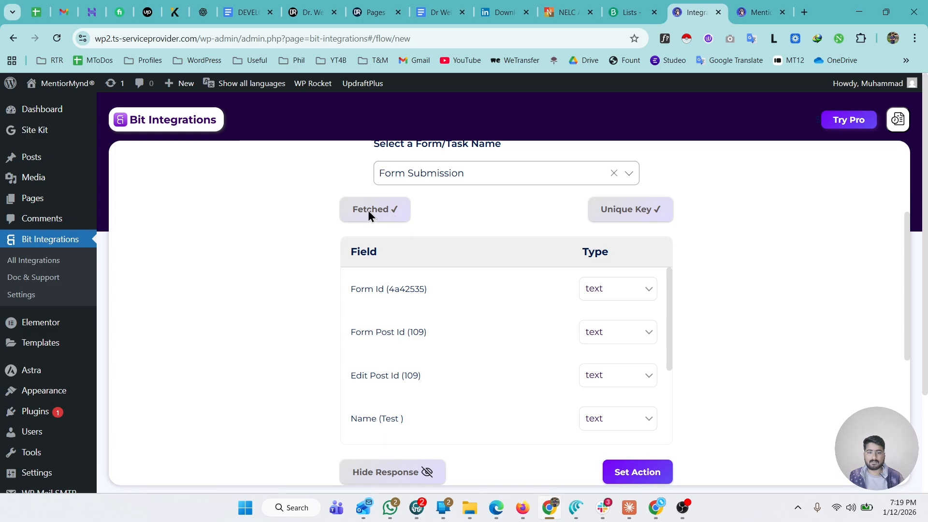
scroll(513, 211, up, 2)
scroll(516, 220, down, 2)
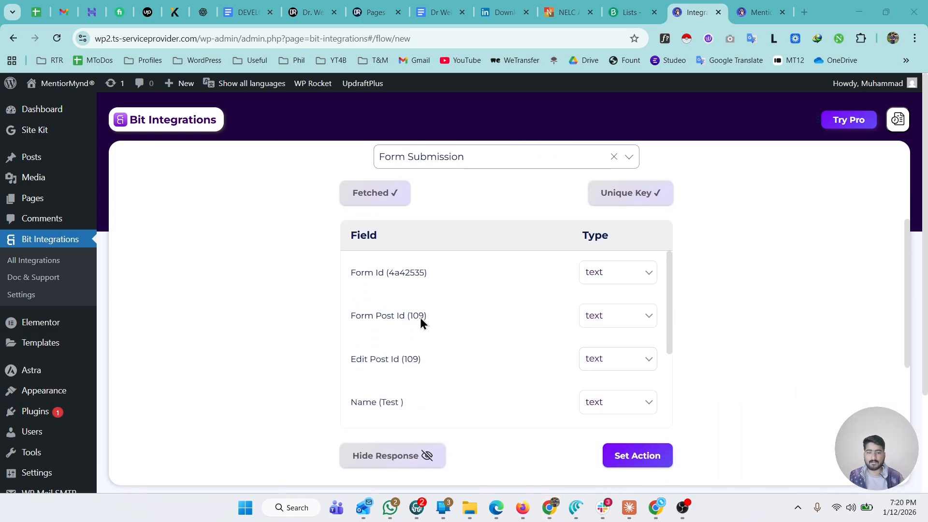
scroll(305, 315, down, 1)
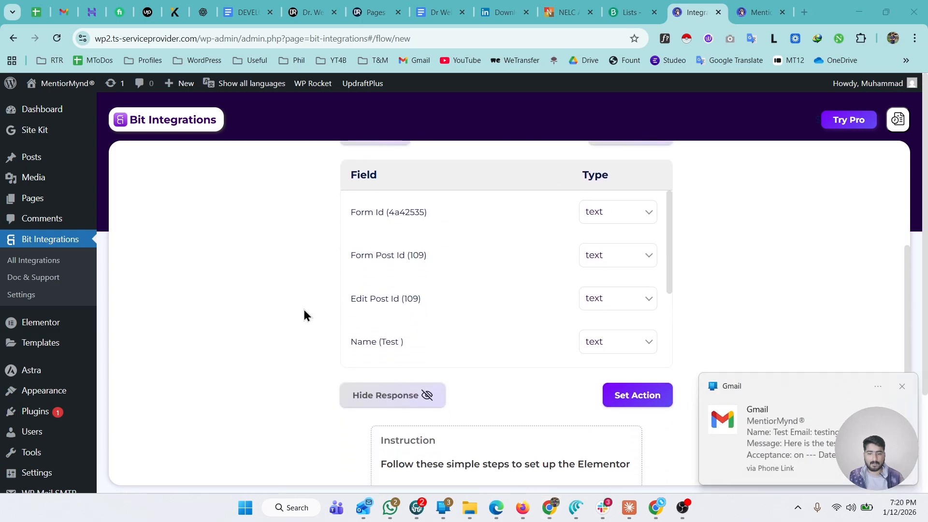
click(902, 387)
scroll(396, 283, up, 1)
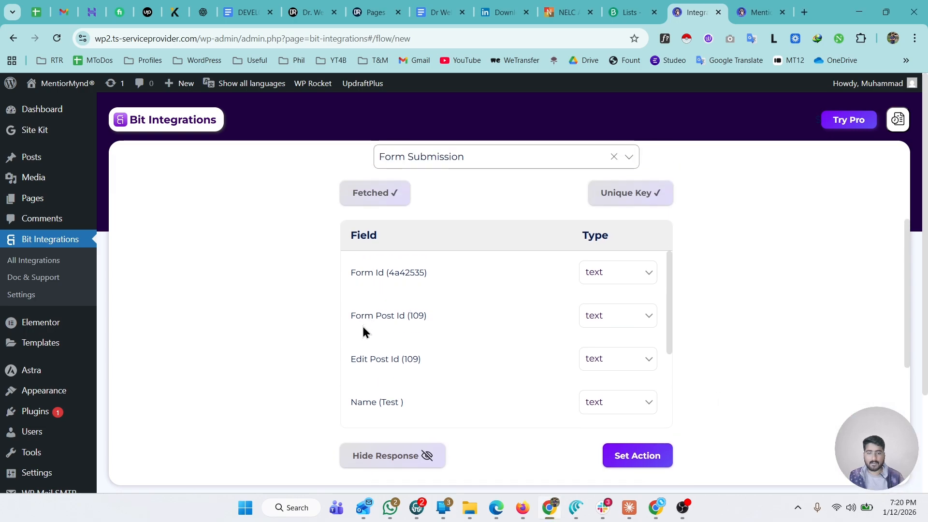
scroll(433, 330, down, 1)
scroll(433, 330, up, 1)
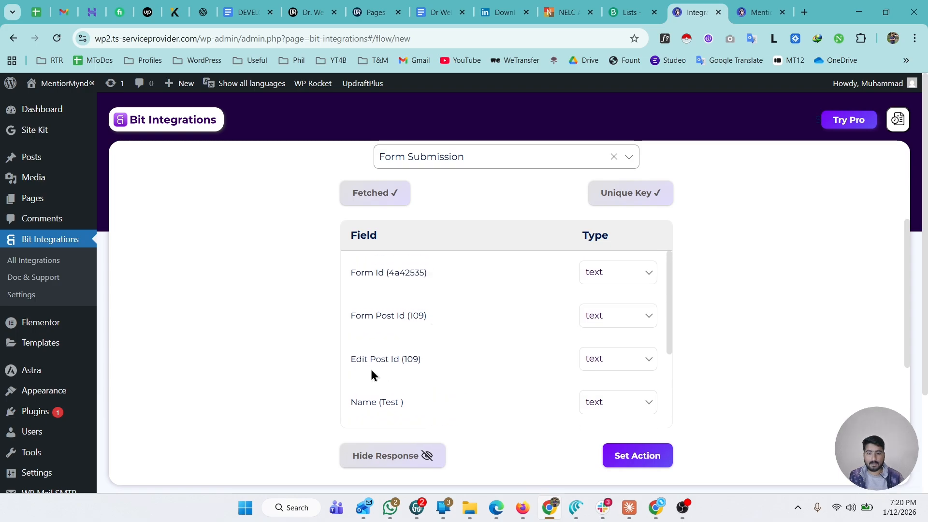
scroll(414, 363, down, 3)
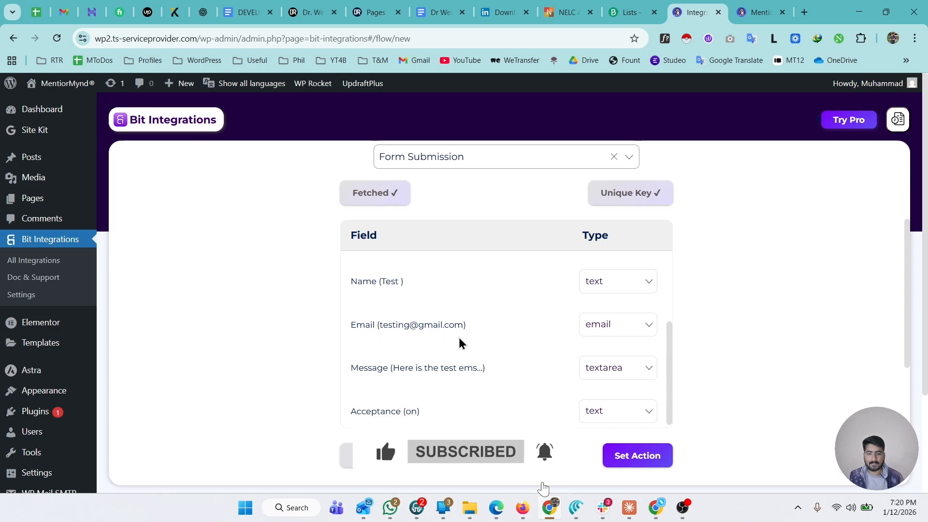
scroll(255, 384, down, 1)
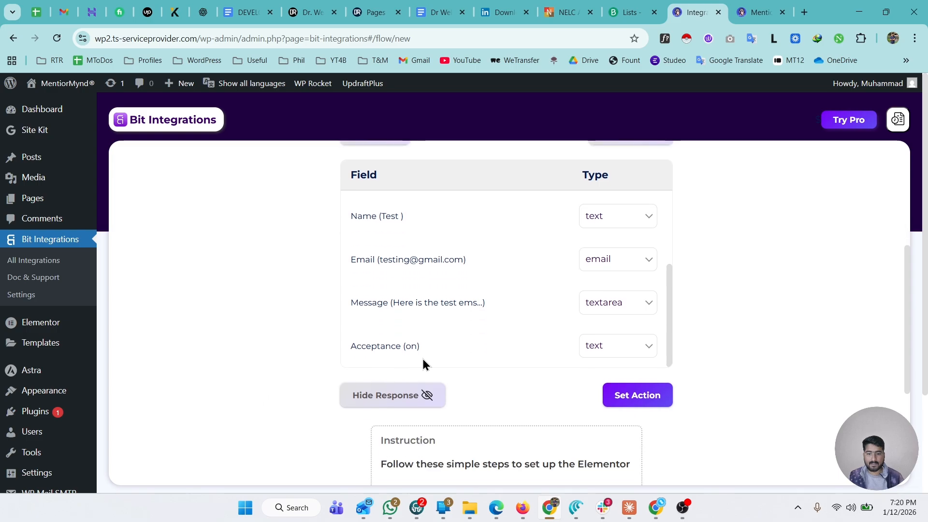
scroll(439, 363, down, 1)
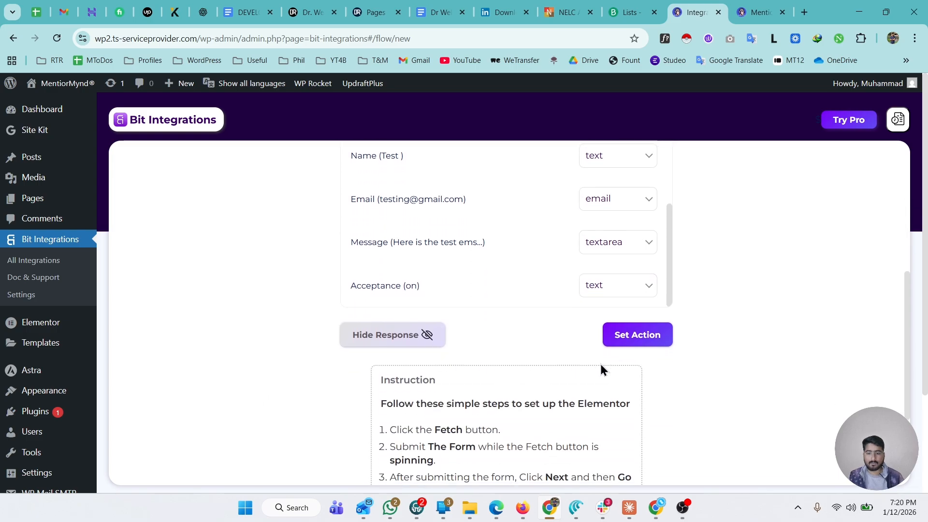
Set Brevo(SendinBlue) as the integration's action, searching the actions for "brevo".
click(636, 345)
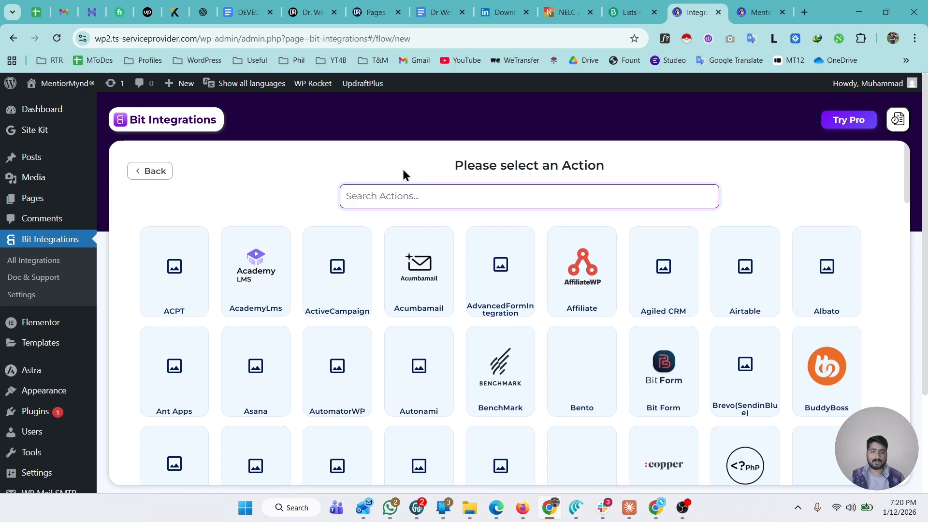
text(b)
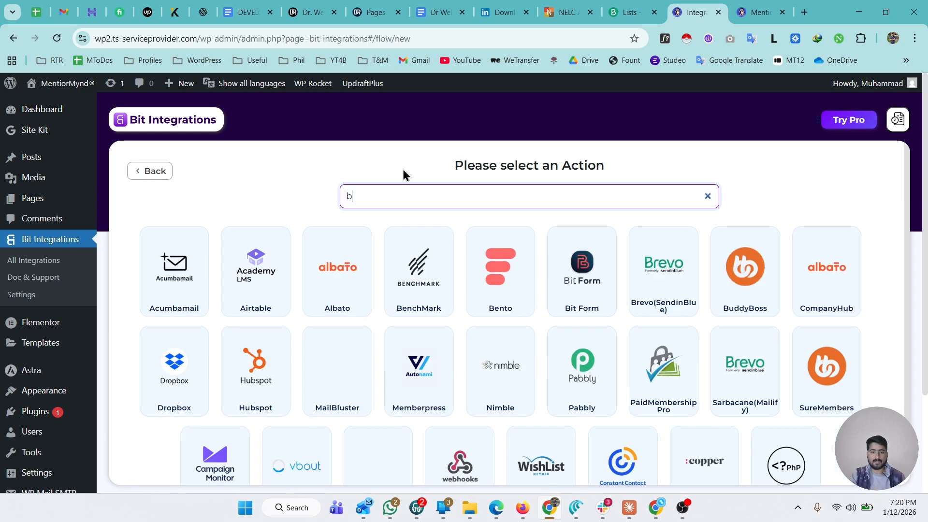
text(revo)
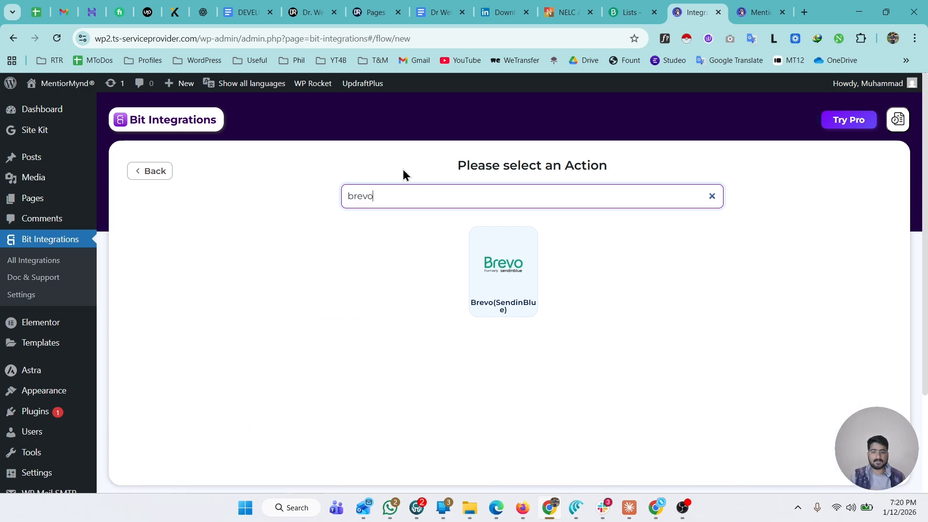
click(511, 279)
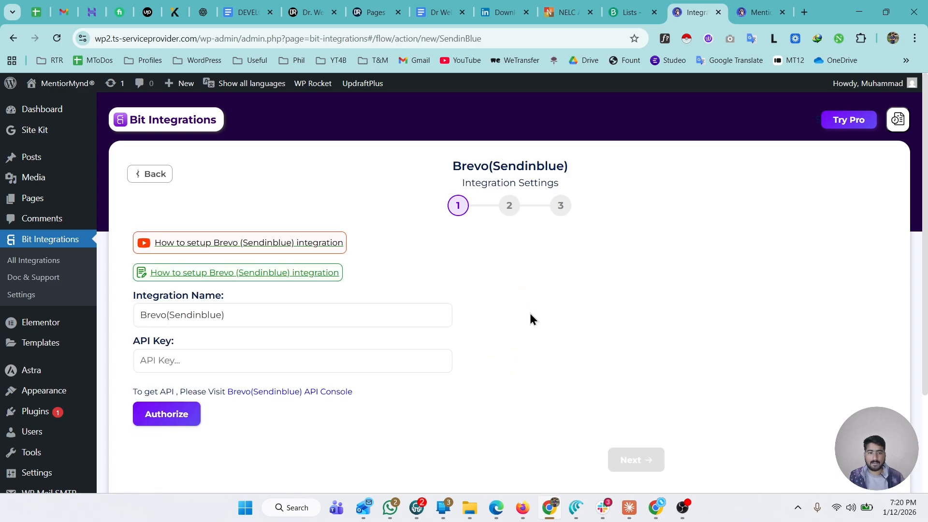
Name the Brevo integration "Elementor Form to Brevo".
scroll(529, 311, down, 1)
scroll(529, 312, up, 1)
click(280, 318)
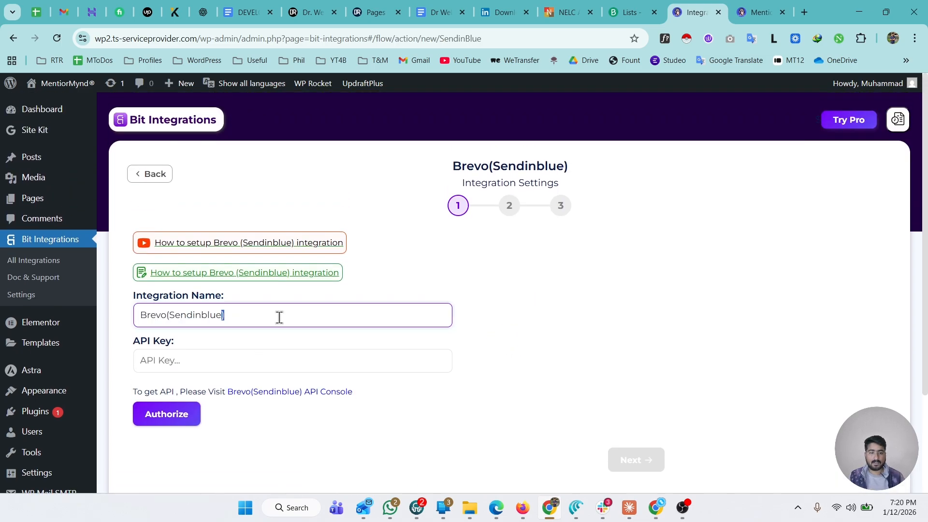
triple_click(280, 318)
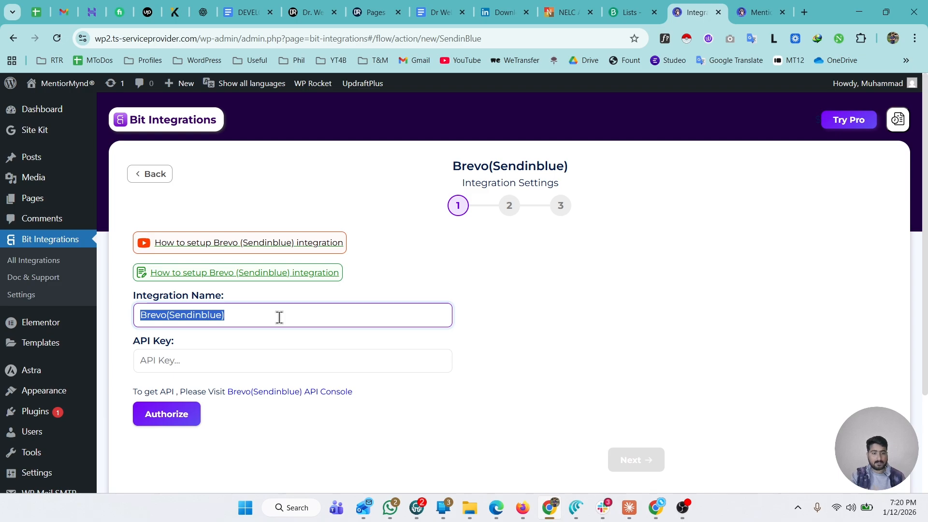
text(B)
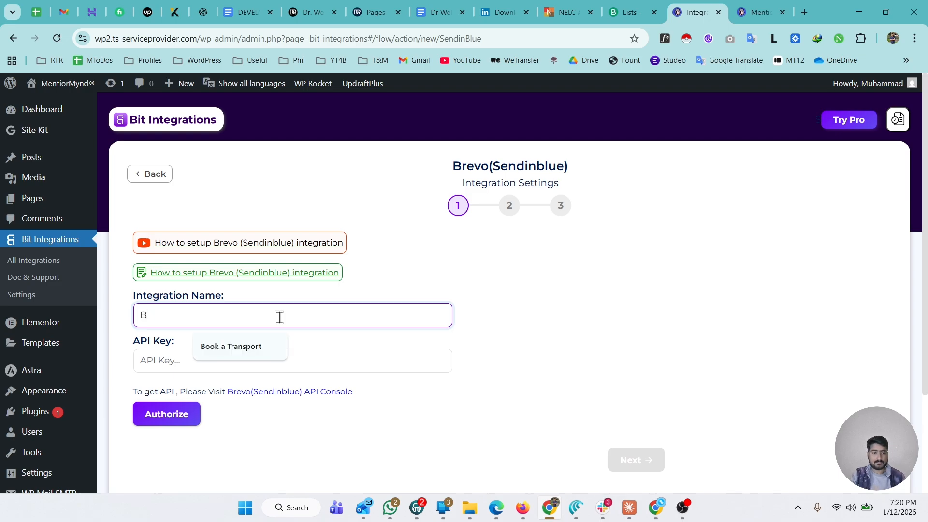
key(BackSpace)
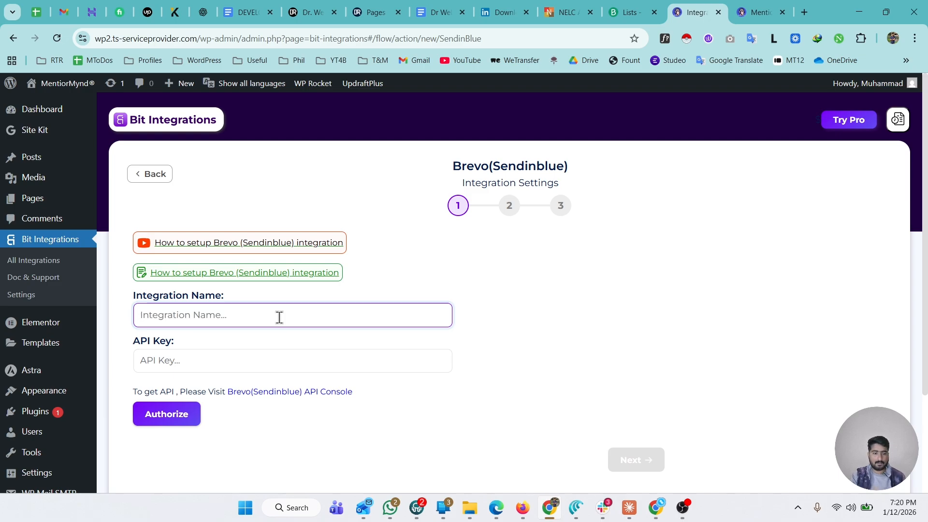
text(Elementor Form to Brevo)
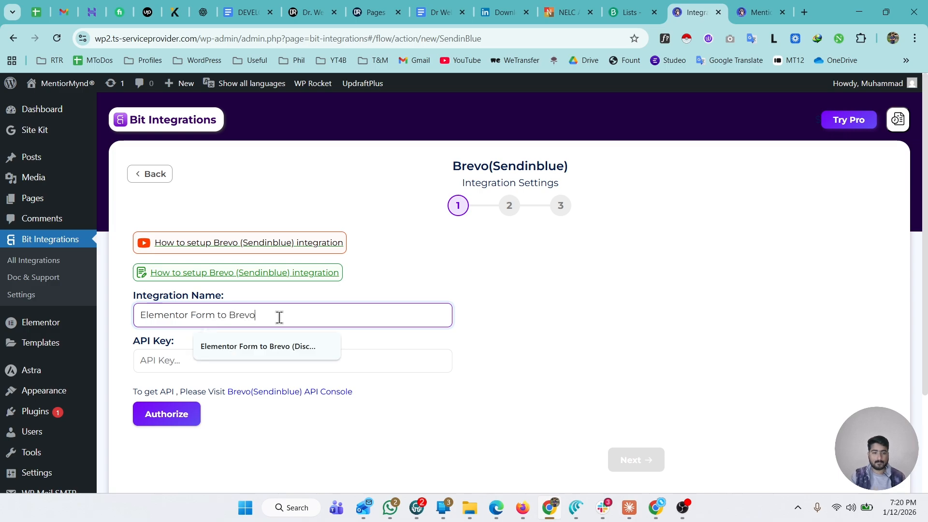
click(392, 352)
click(514, 366)
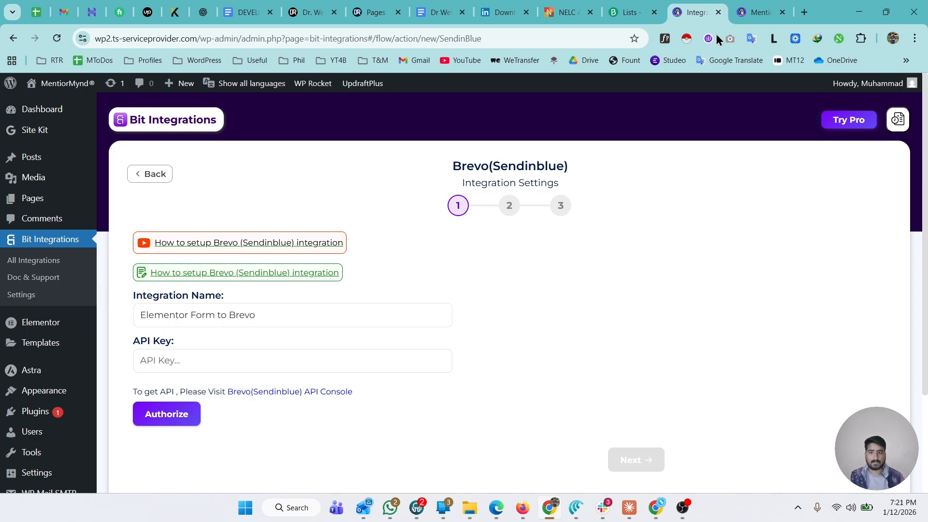
Switch to Brevo, view the API keys in the SMTP & API settings, and open the form for generating a new key.
click(628, 6)
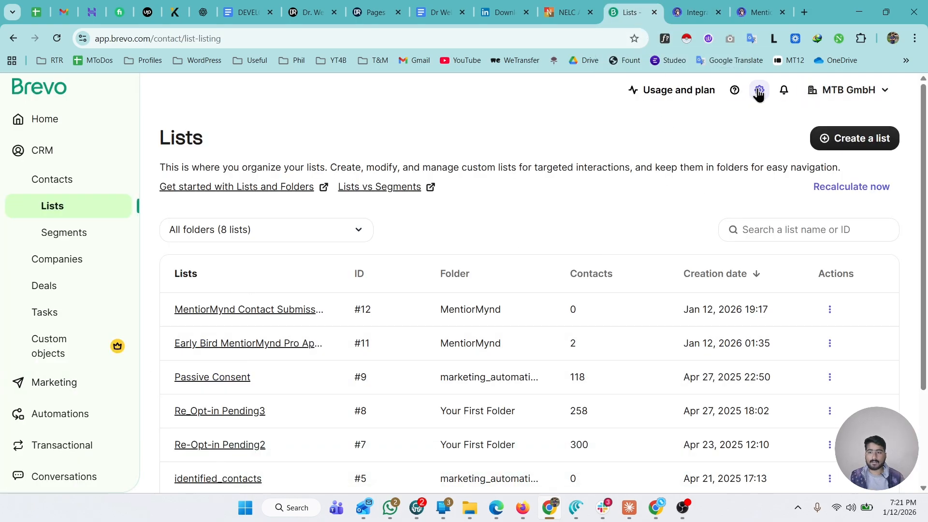
click(760, 91)
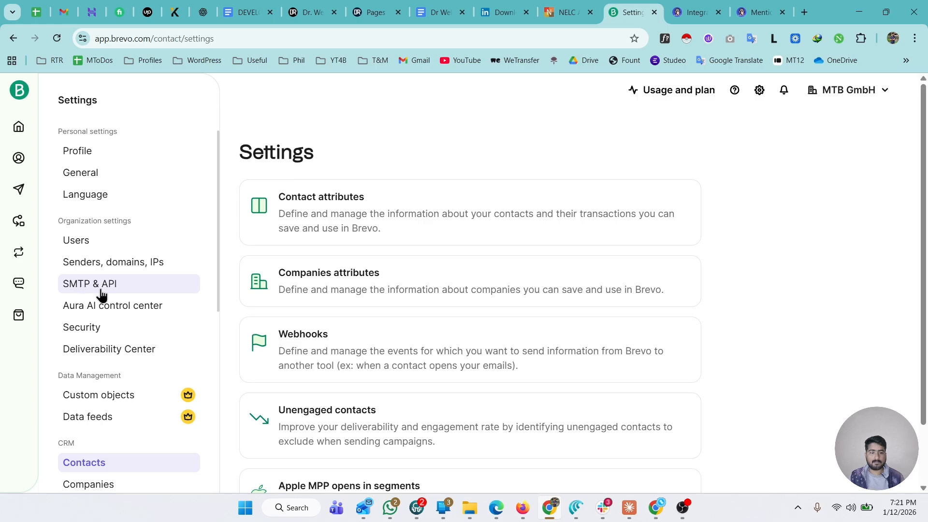
click(109, 292)
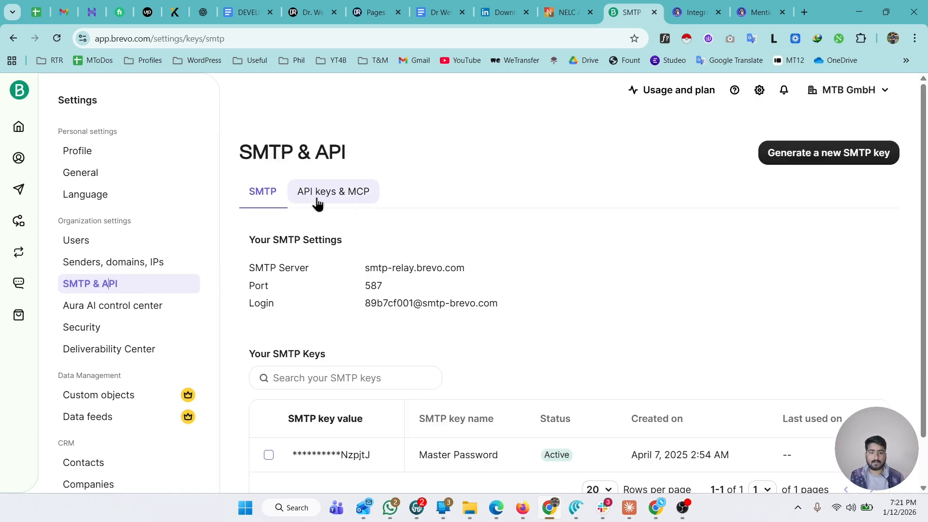
click(325, 198)
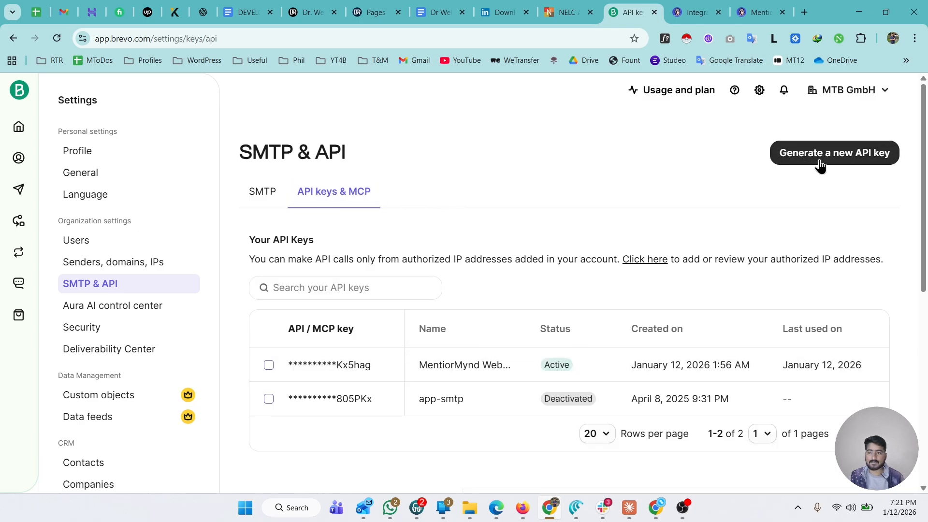
click(834, 162)
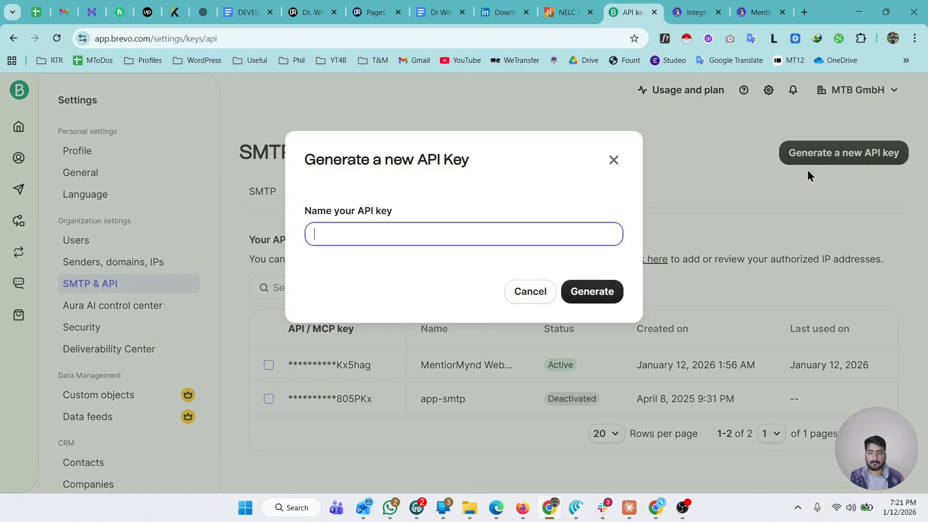
click(416, 233)
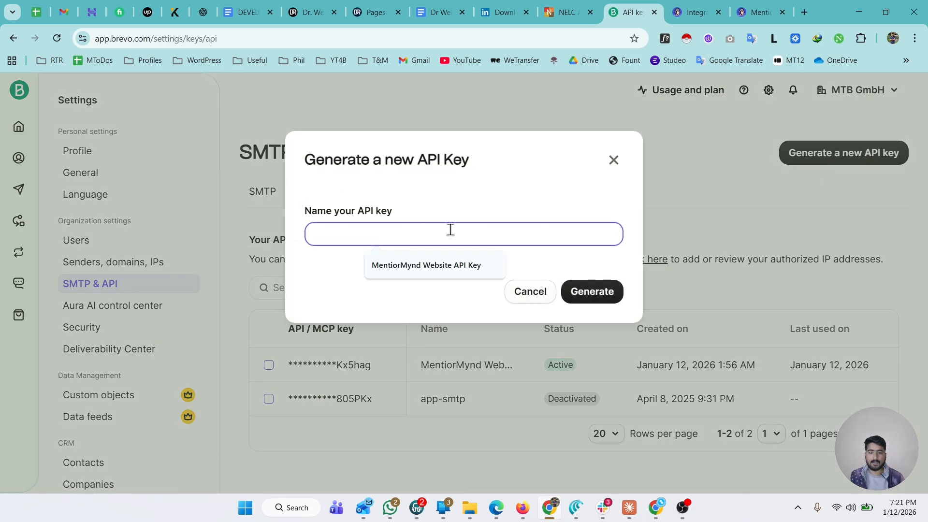
click(465, 220)
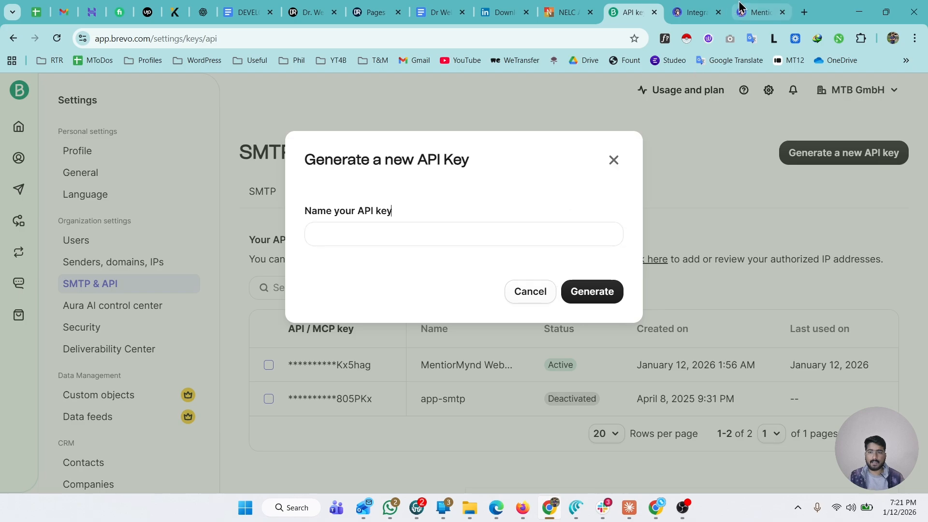
Return to the Bit Integrations settings and fill in the API Key field with the saved Brevo API key.
click(699, 12)
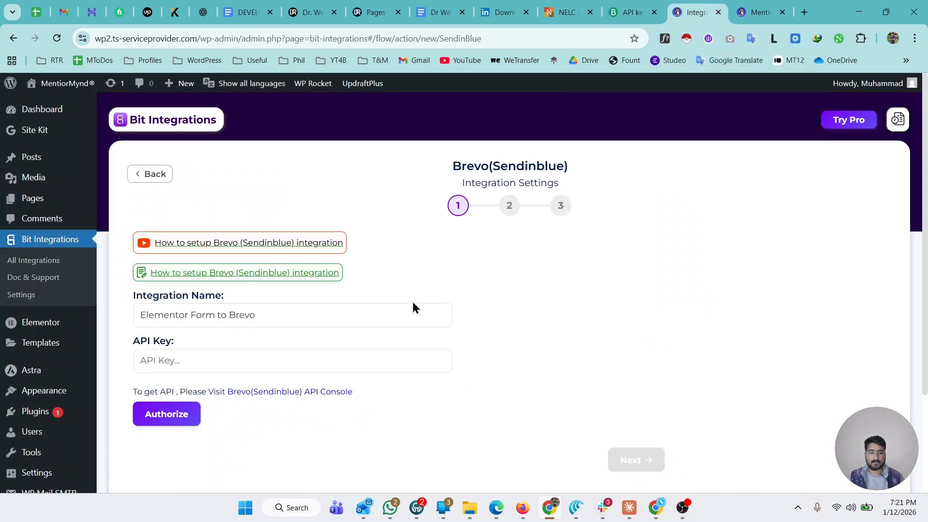
click(320, 356)
click(298, 388)
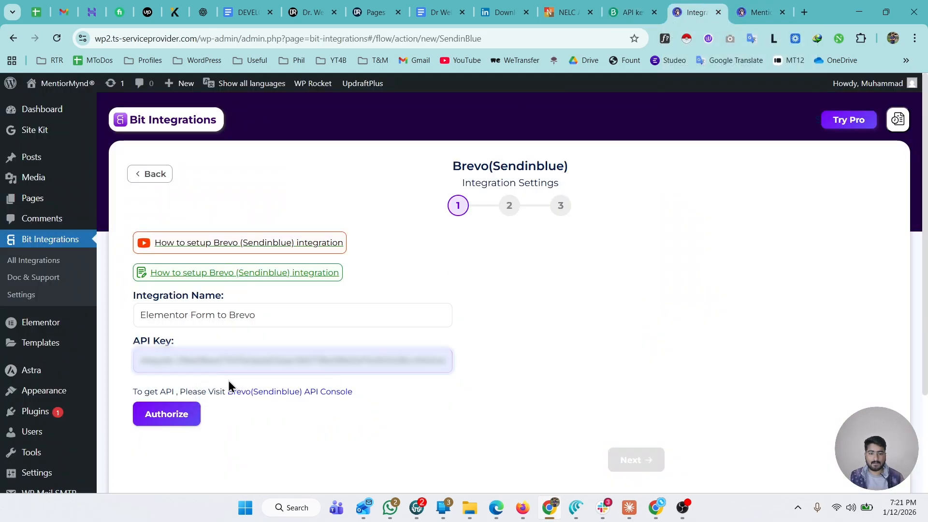
Authorize the Brevo connection with the entered API key and proceed to the integration's second settings stage.
click(174, 420)
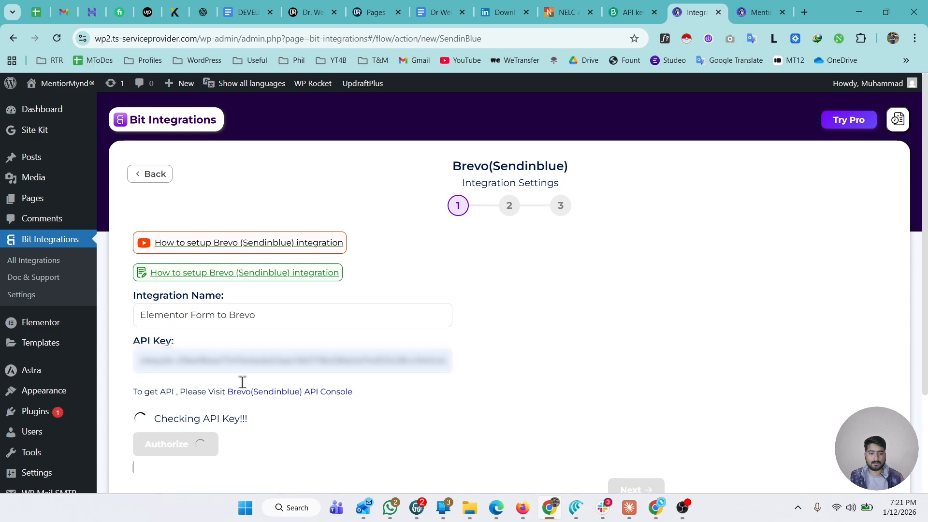
scroll(257, 343, down, 1)
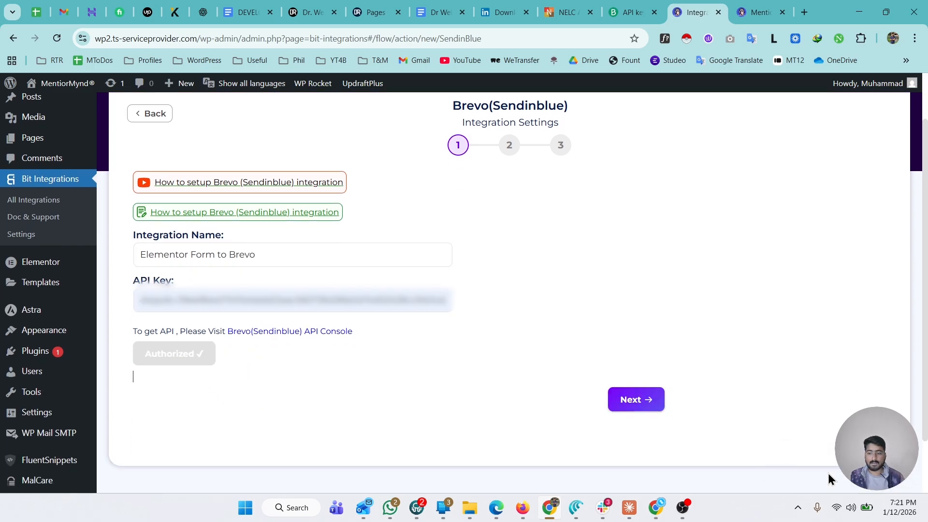
scroll(311, 411, up, 1)
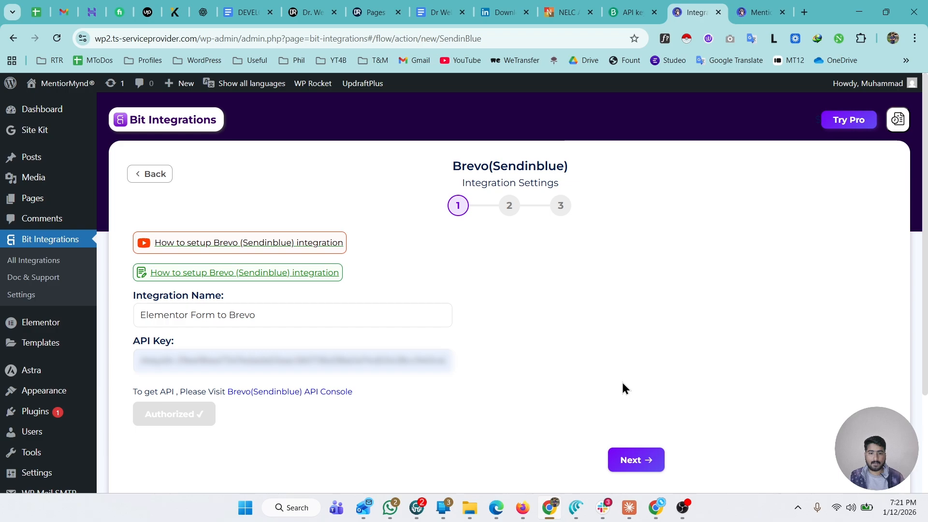
click(634, 461)
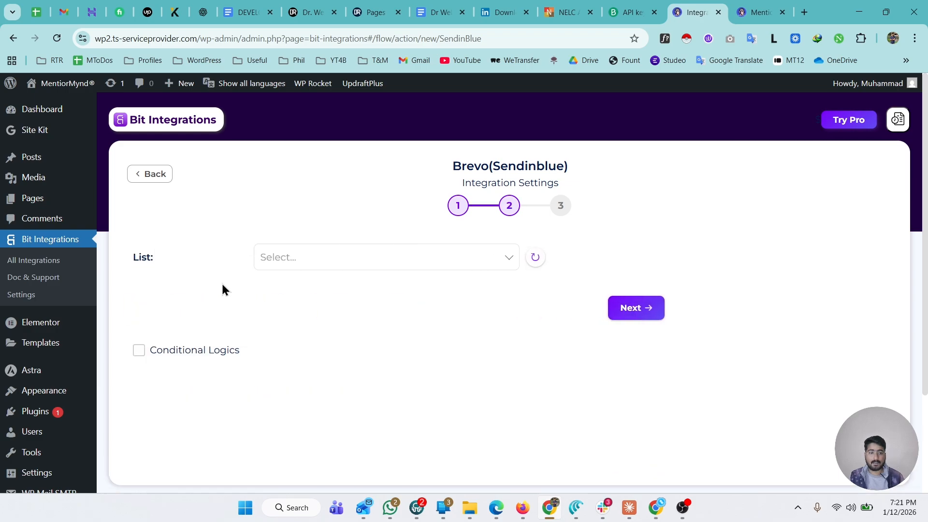
Set MentiorMynd Contact Submissions as the target Brevo list, searching the available lists for "mentio".
click(382, 262)
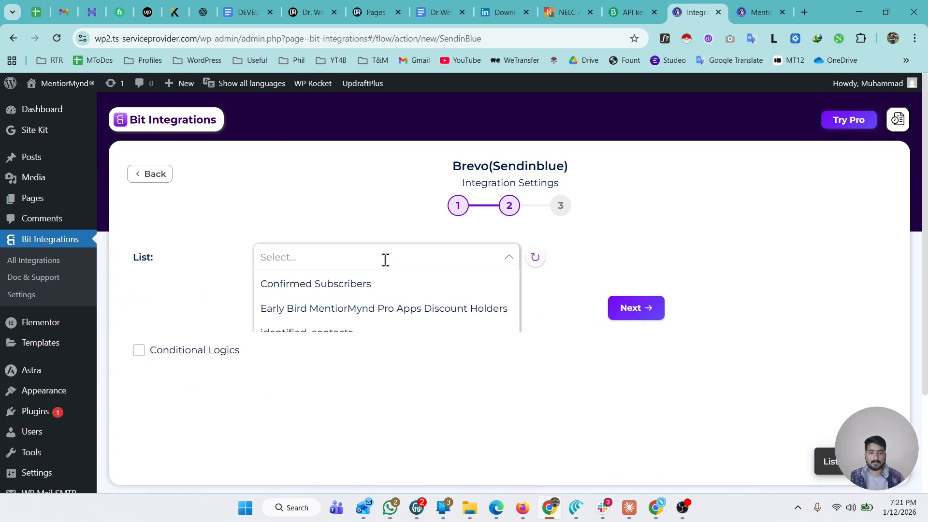
scroll(436, 290, down, 1)
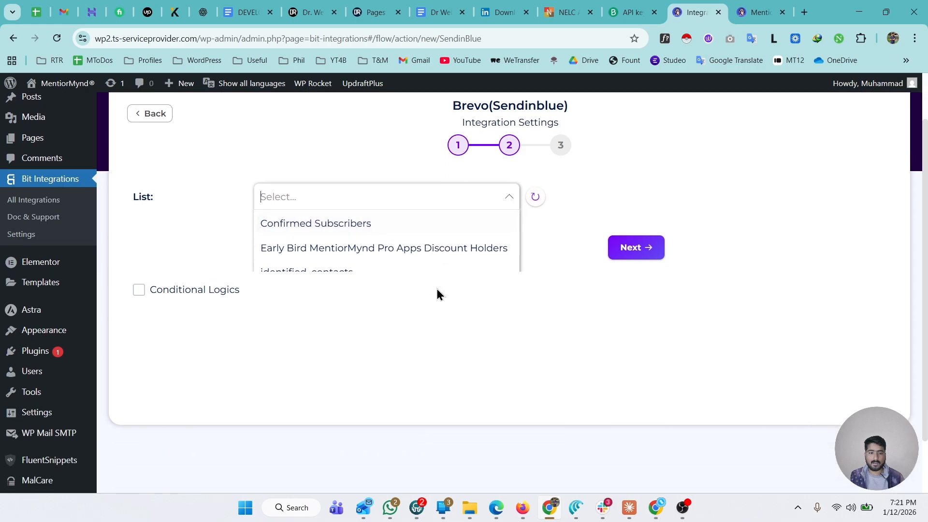
scroll(375, 298, up, 1)
scroll(370, 332, down, 1)
click(372, 338)
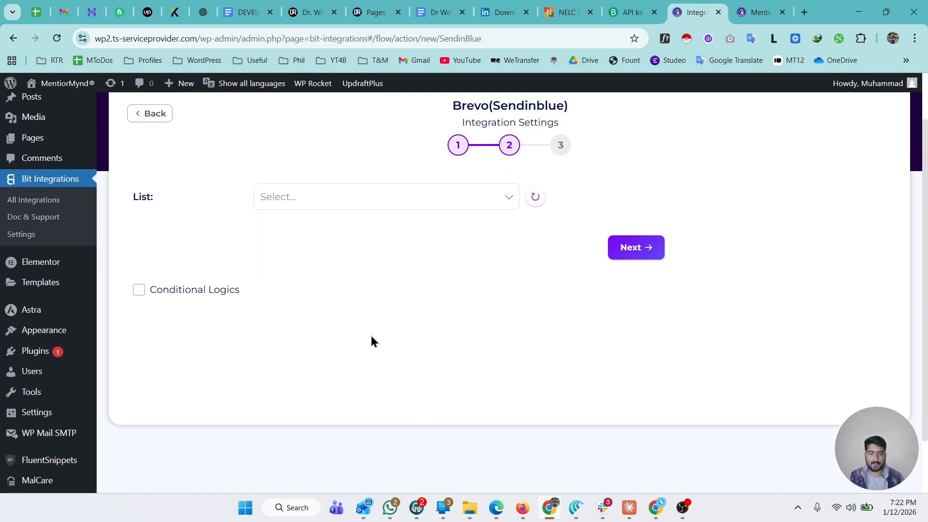
click(422, 199)
scroll(575, 261, up, 1)
click(575, 261)
click(440, 257)
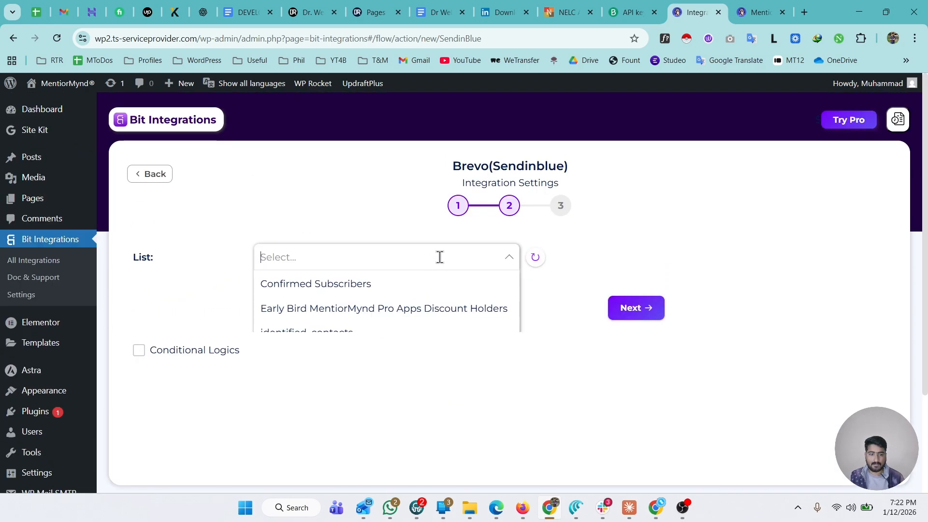
scroll(349, 321, down, 1)
scroll(339, 311, up, 1)
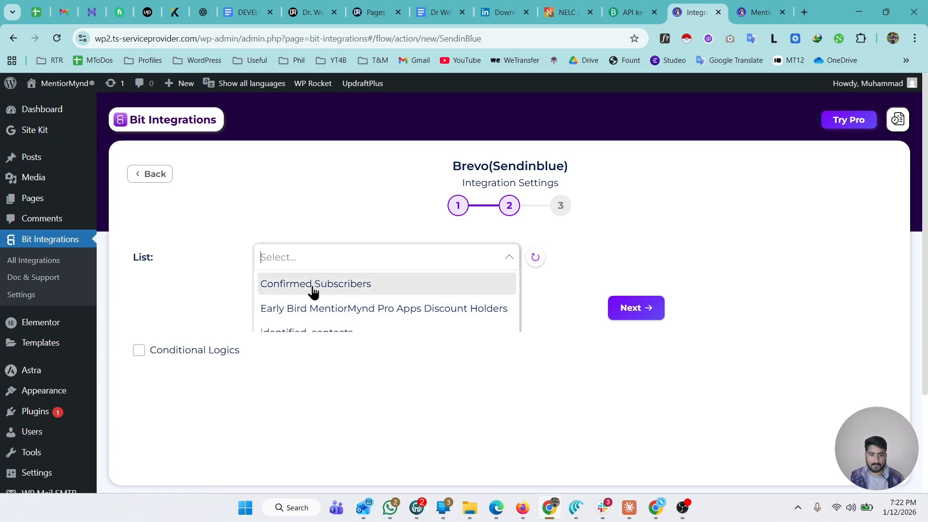
scroll(312, 292, down, 1)
scroll(307, 283, up, 1)
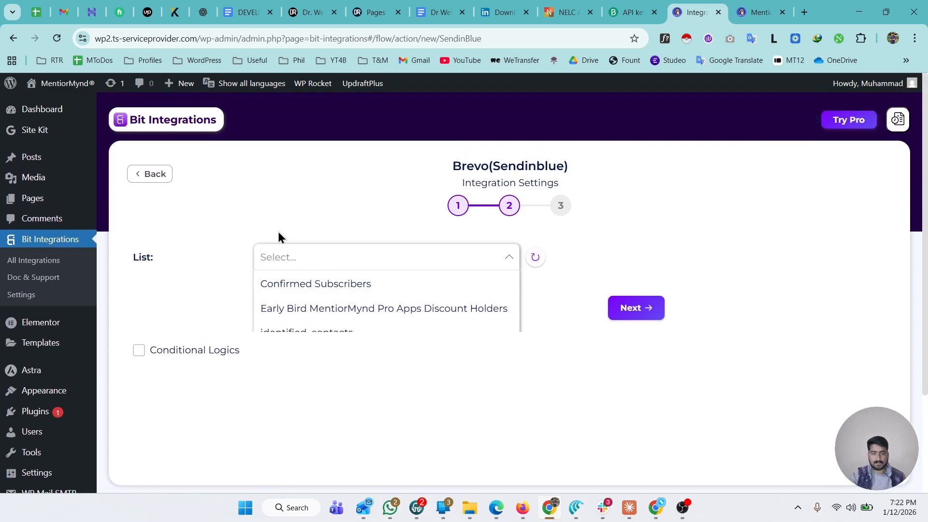
text(mentio)
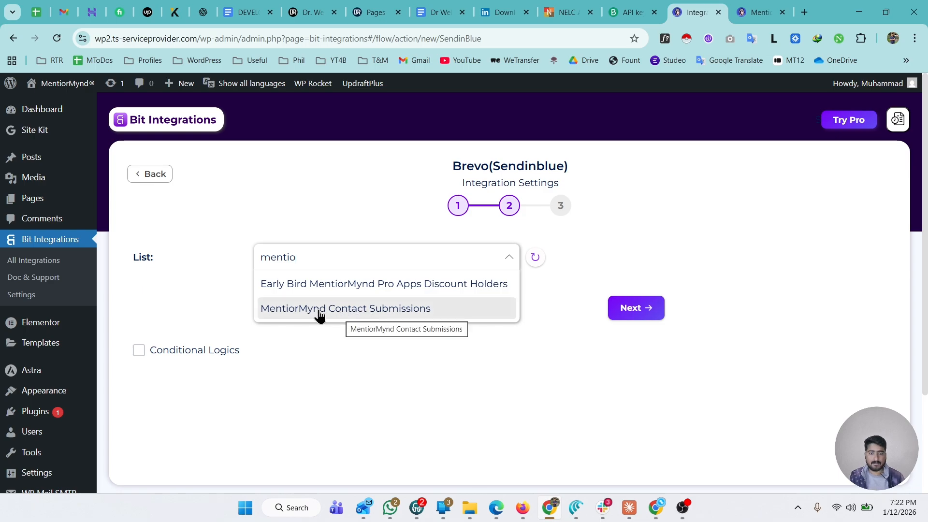
click(350, 313)
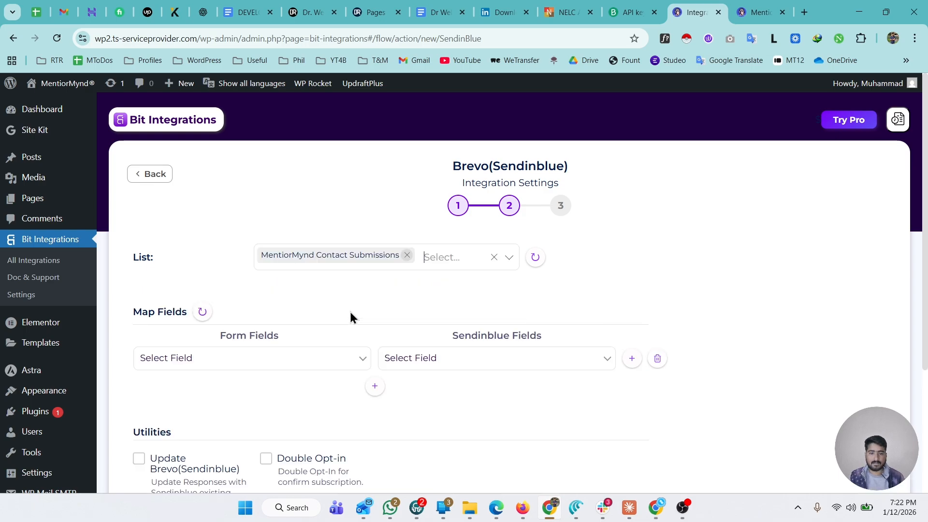
Map the form's Email field to the Sendinblue Email field.
scroll(242, 285, down, 3)
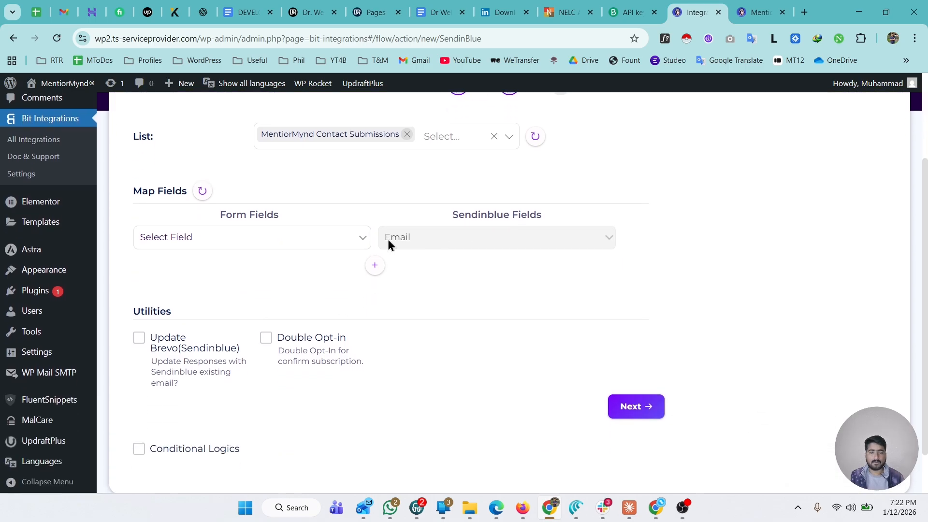
click(243, 244)
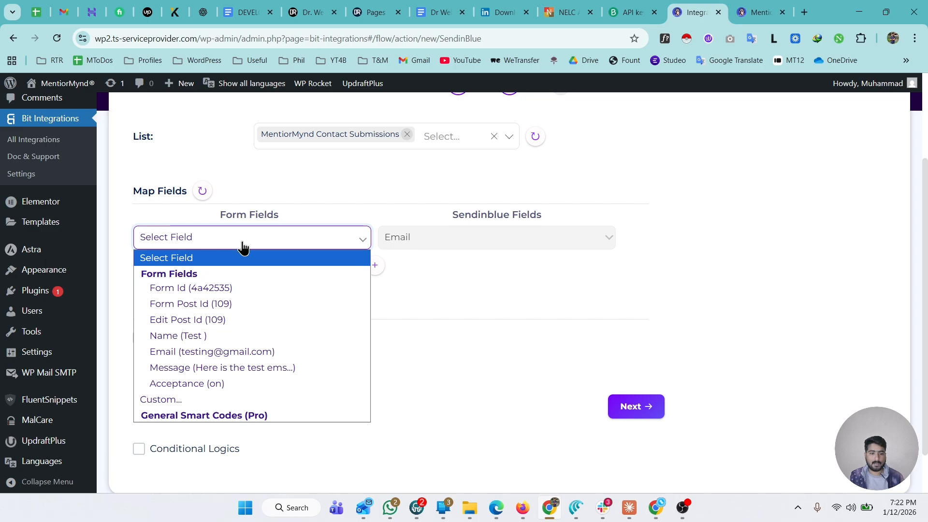
click(216, 336)
click(304, 240)
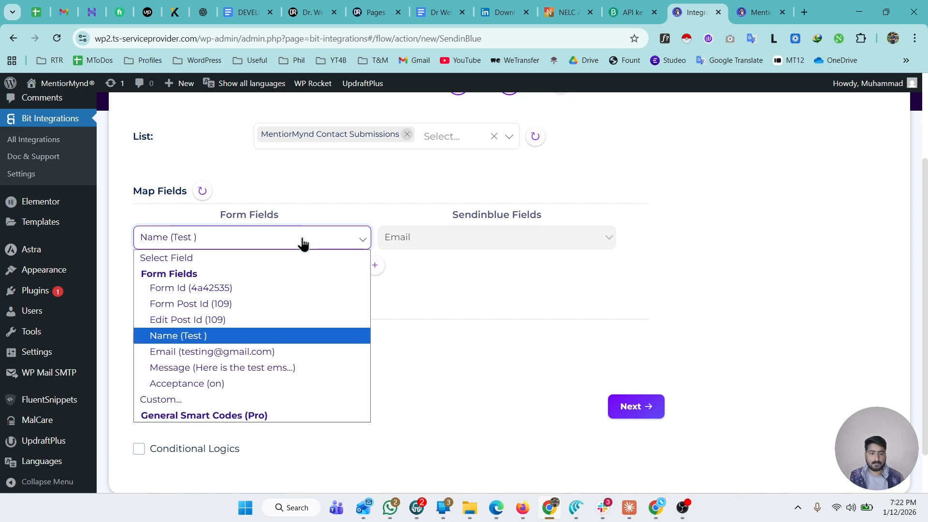
key(Up)
key(Up)
click(423, 243)
click(353, 240)
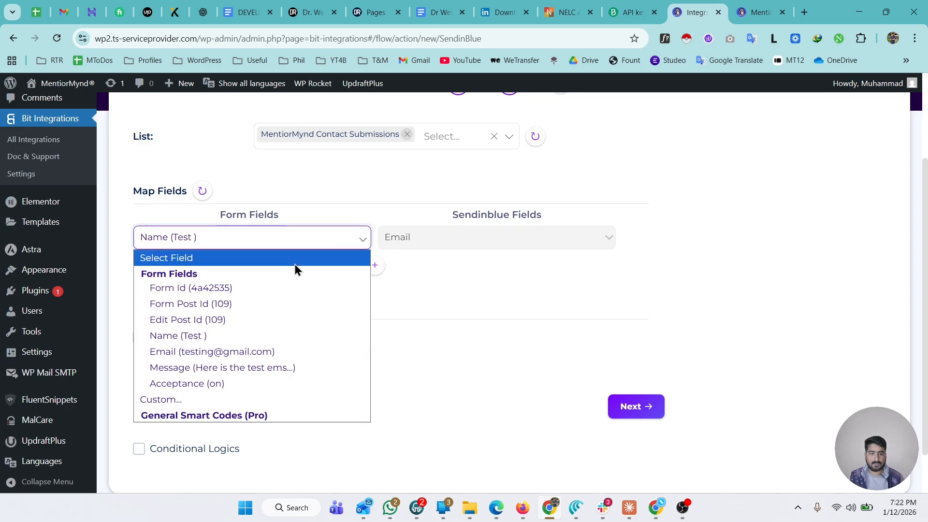
click(208, 354)
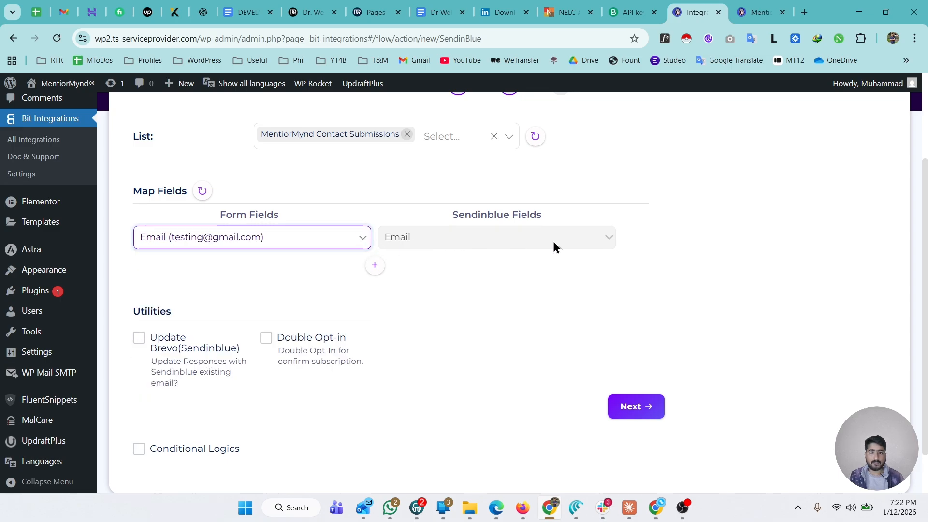
Add a second field mapping that links the form's Name field to the Sendinblue field NACHNAME.
click(375, 265)
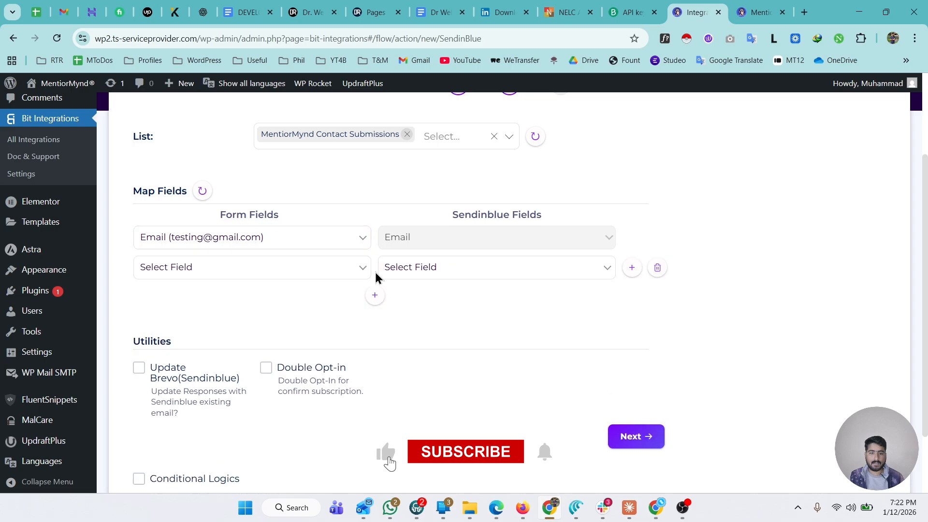
click(246, 277)
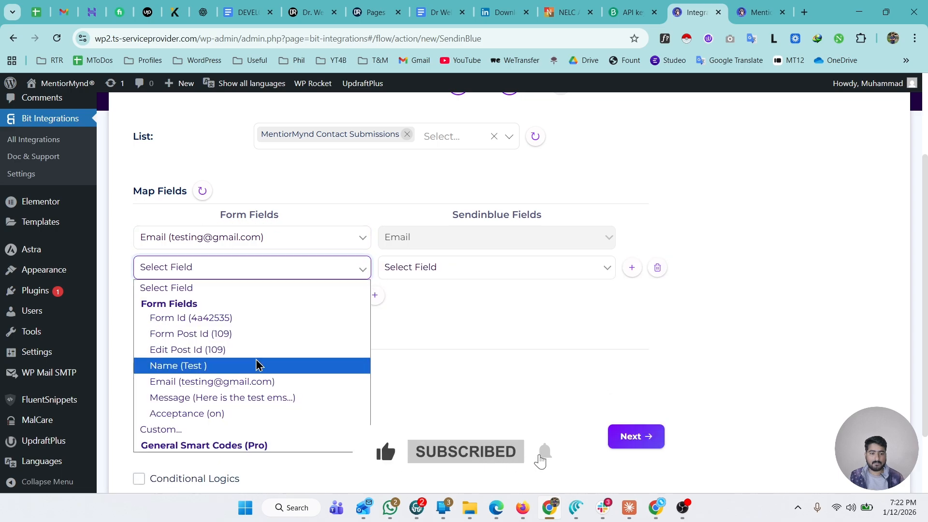
click(193, 367)
click(449, 271)
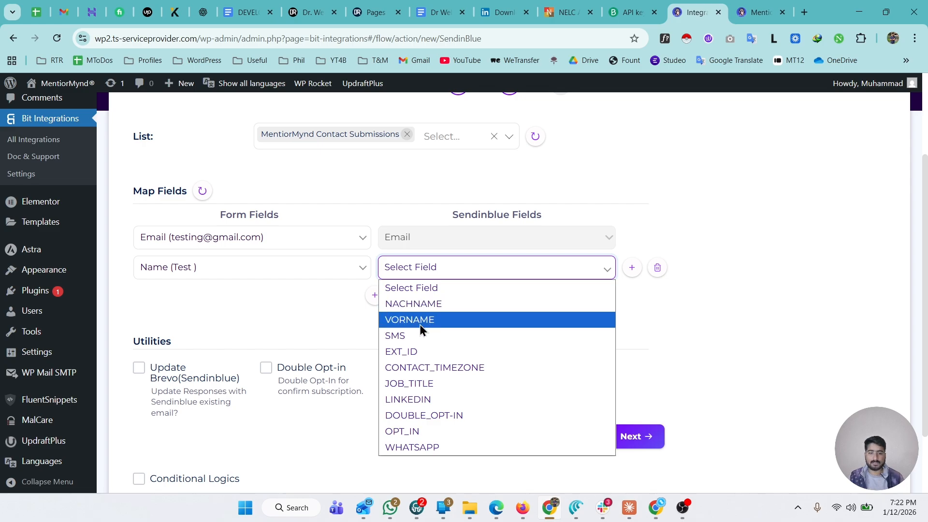
click(436, 305)
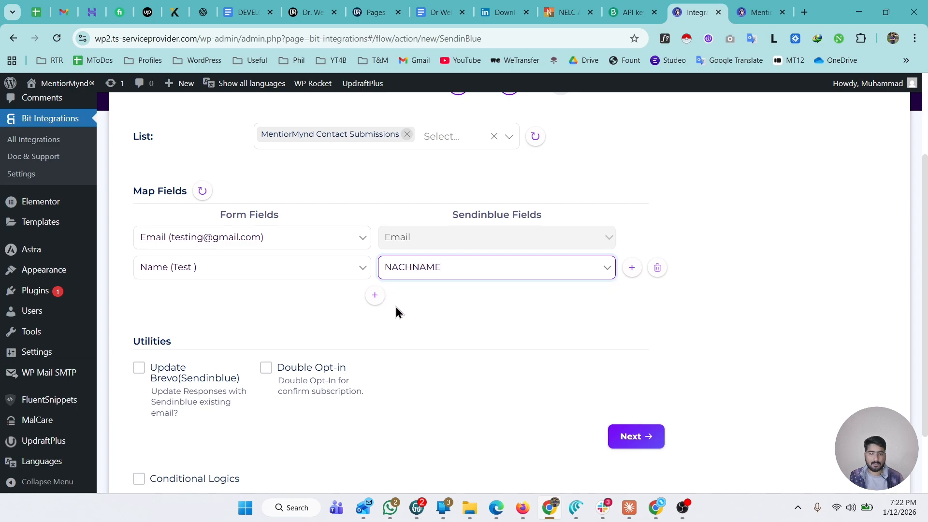
Add a third field mapping with the form's Message field and check the Sendinblue fields offered for it.
click(375, 297)
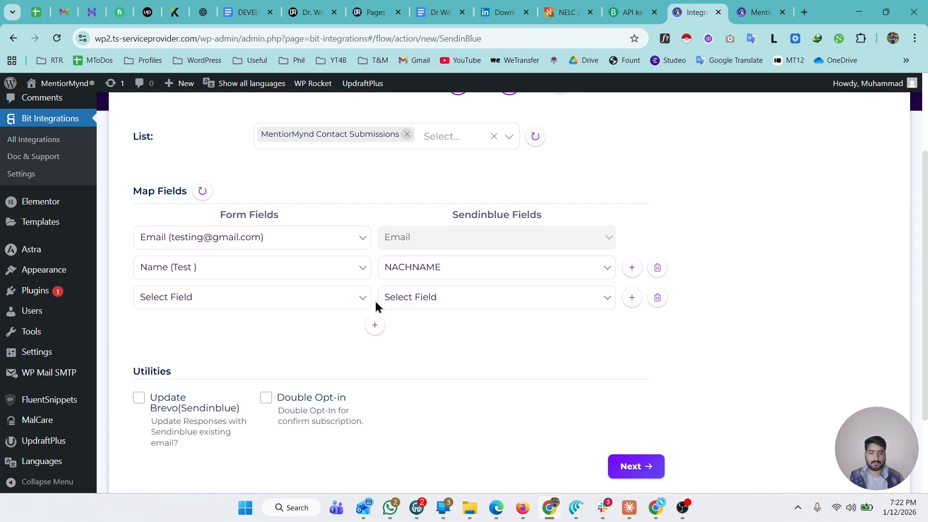
click(269, 298)
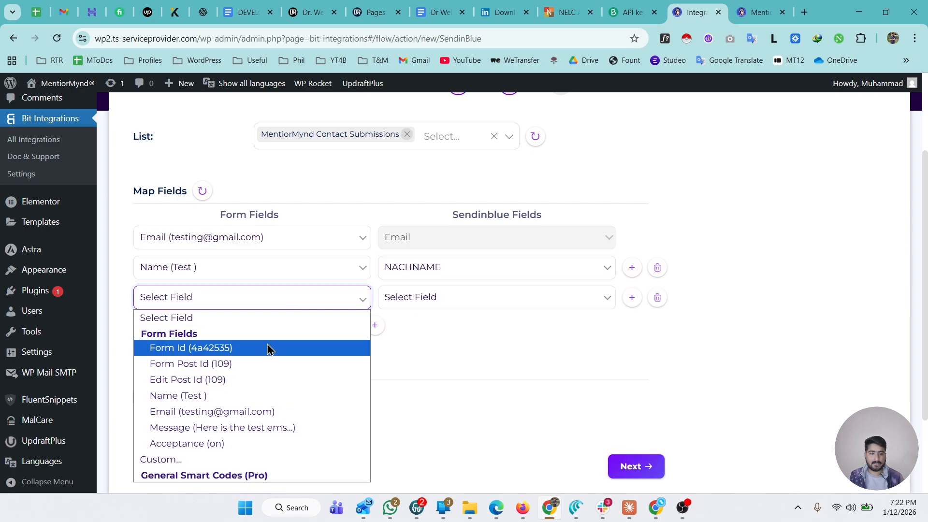
click(208, 429)
click(462, 302)
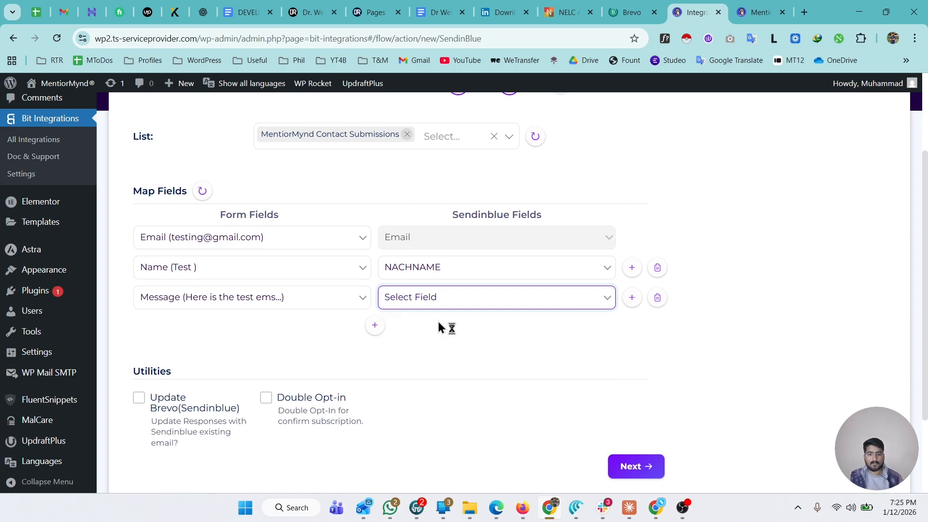
click(505, 308)
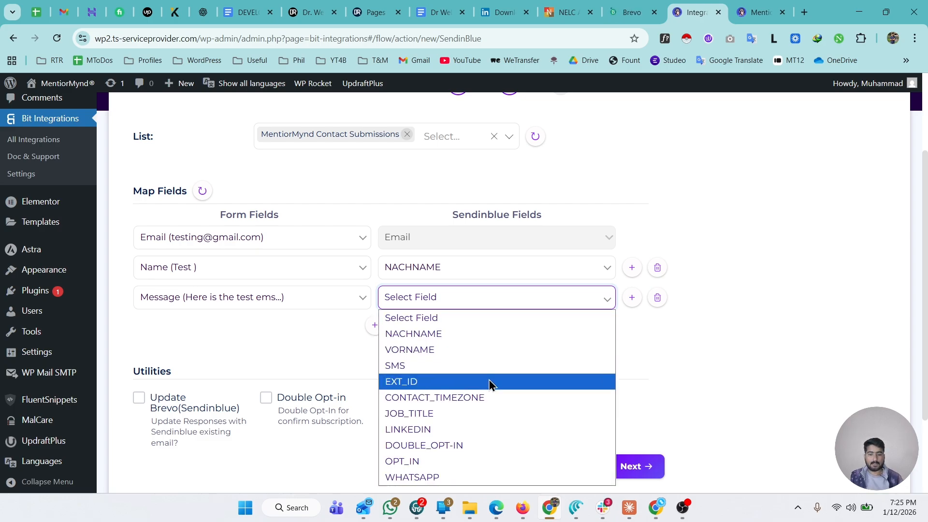
click(318, 354)
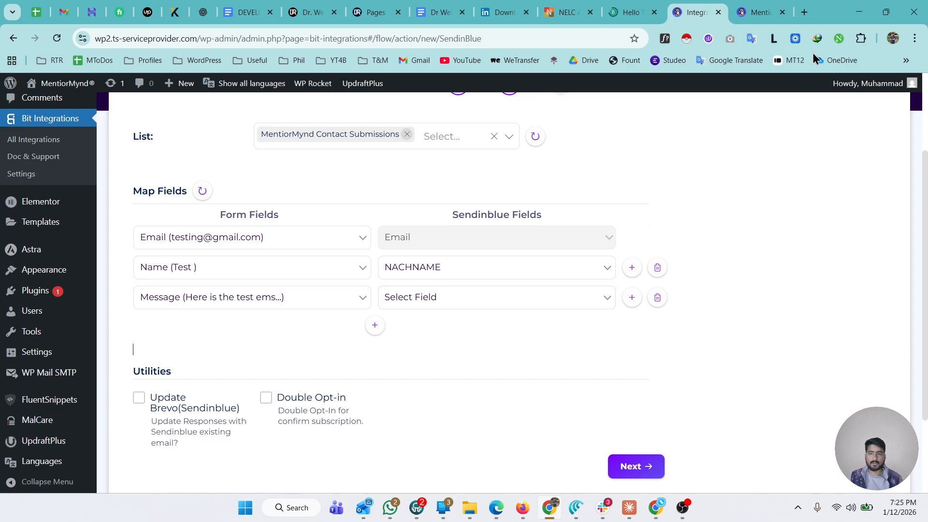
Switch to Brevo and open the Contact attributes page from the Contacts settings.
click(650, 8)
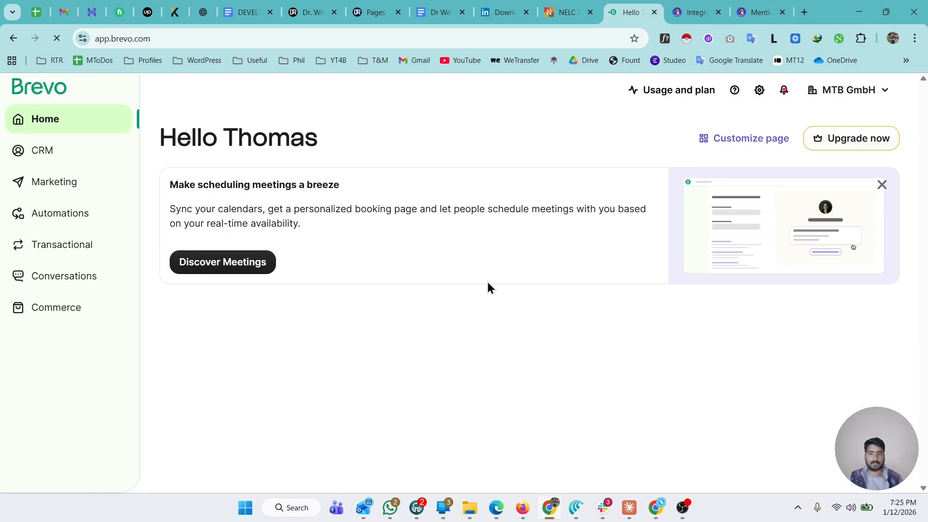
click(763, 97)
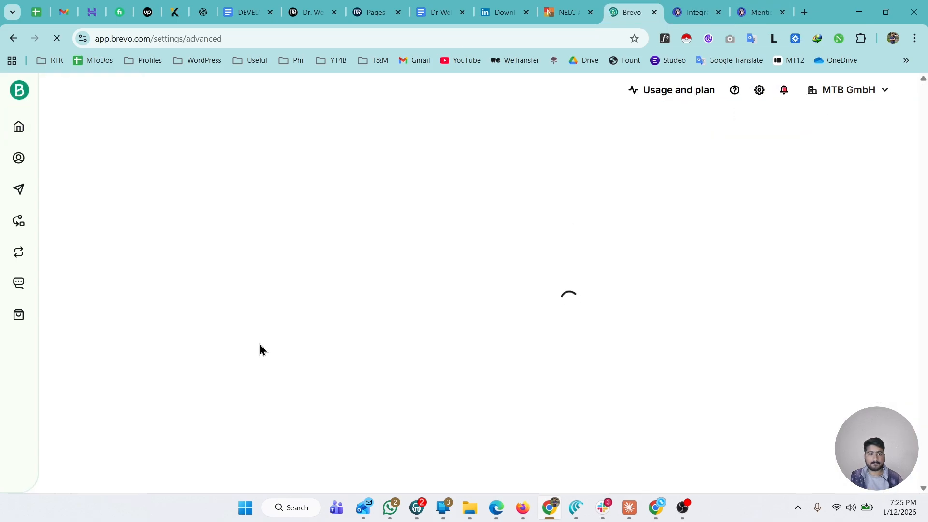
scroll(168, 327, down, 7)
scroll(121, 387, up, 3)
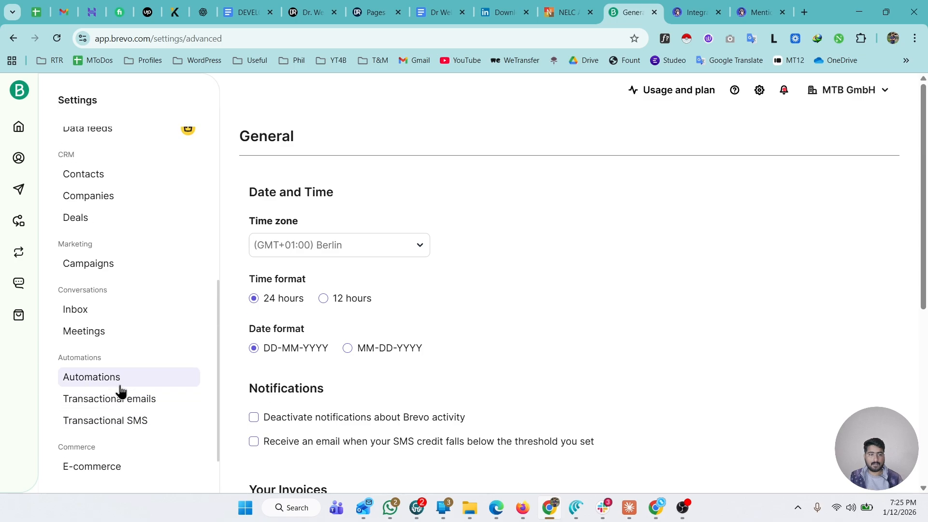
click(85, 244)
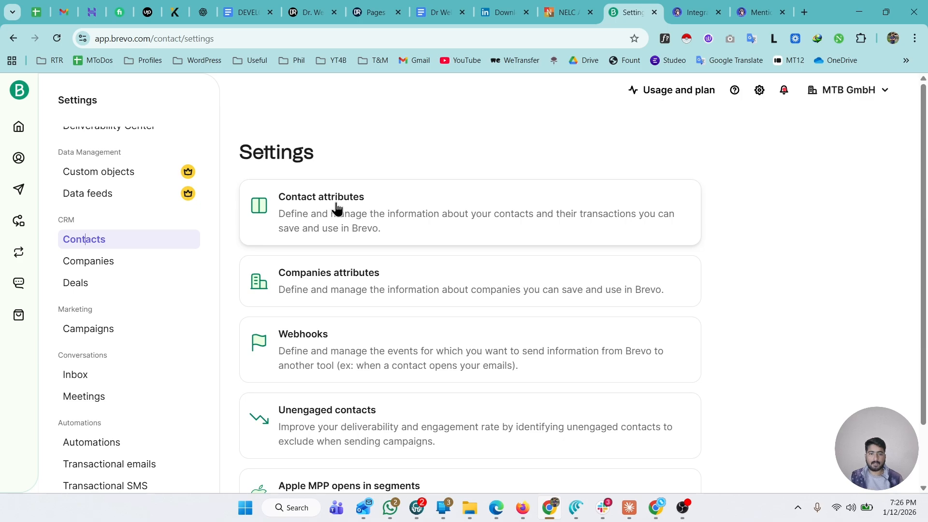
click(335, 200)
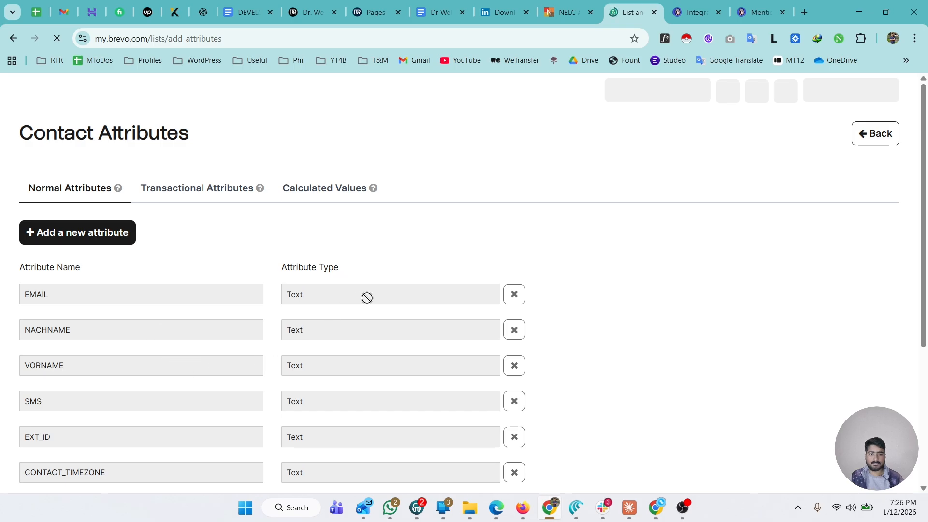
Return to Bit Integrations and review the Sendinblue fields available for the Message mapping.
click(696, 12)
click(428, 297)
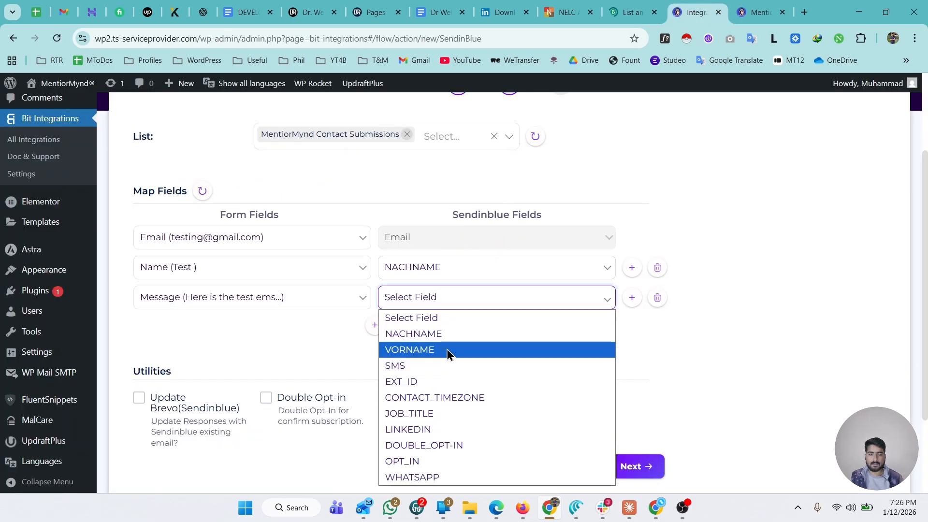
click(692, 349)
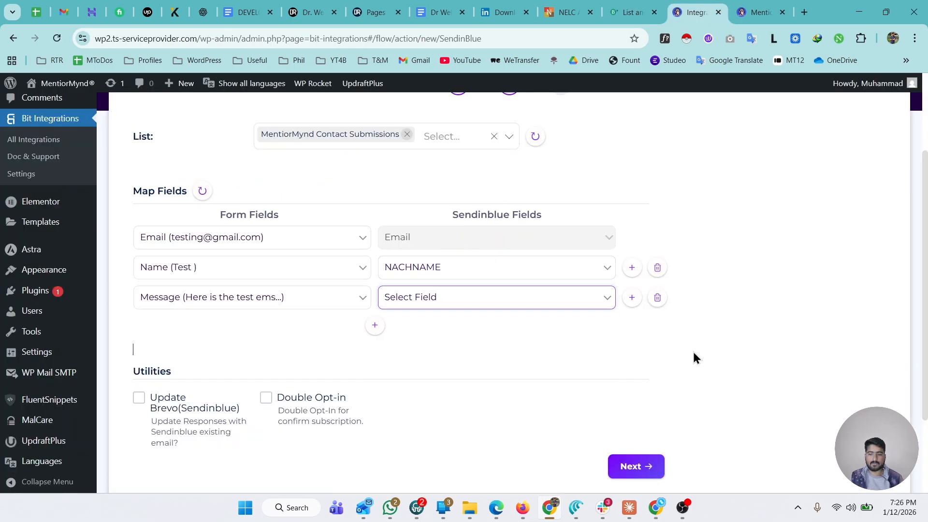
Switch to Brevo and create a new contact attribute named MESSAGE with the type Text.
click(633, 12)
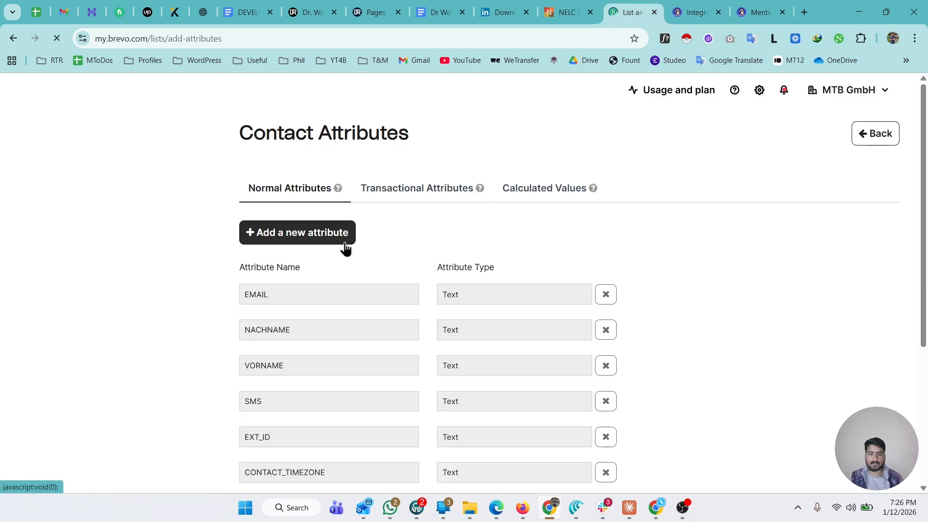
click(299, 240)
click(377, 170)
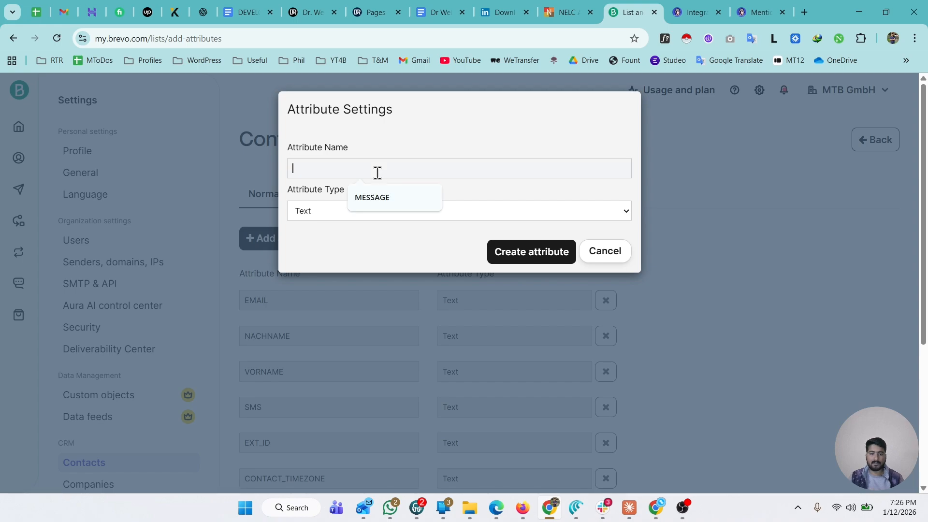
click(373, 198)
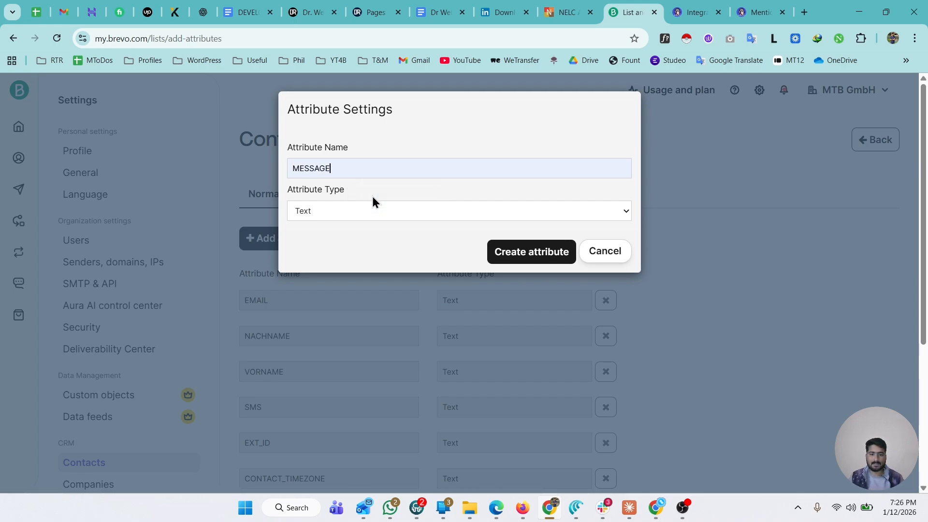
click(369, 213)
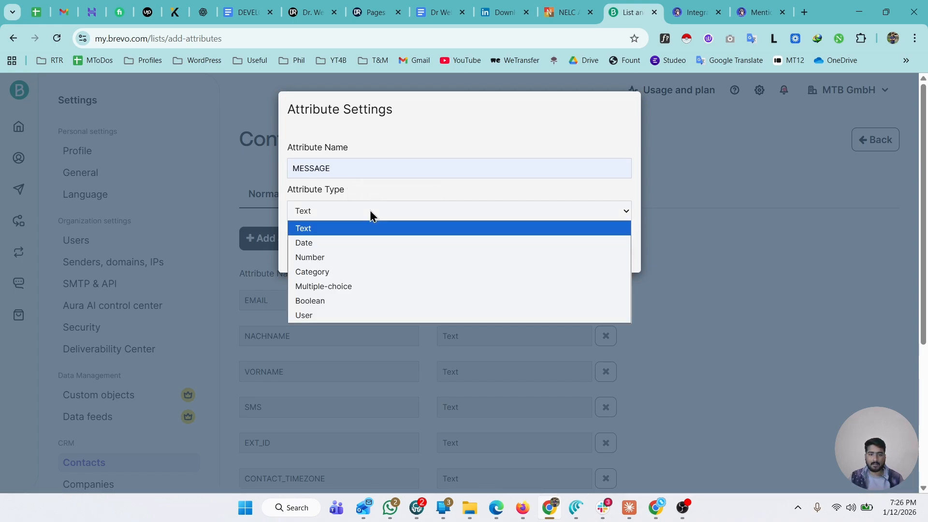
click(361, 233)
click(503, 259)
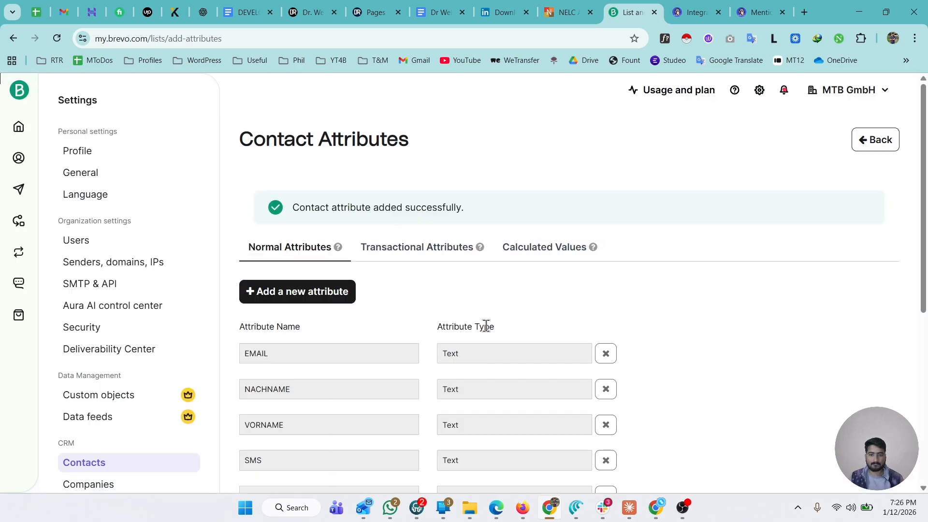
scroll(418, 265, down, 6)
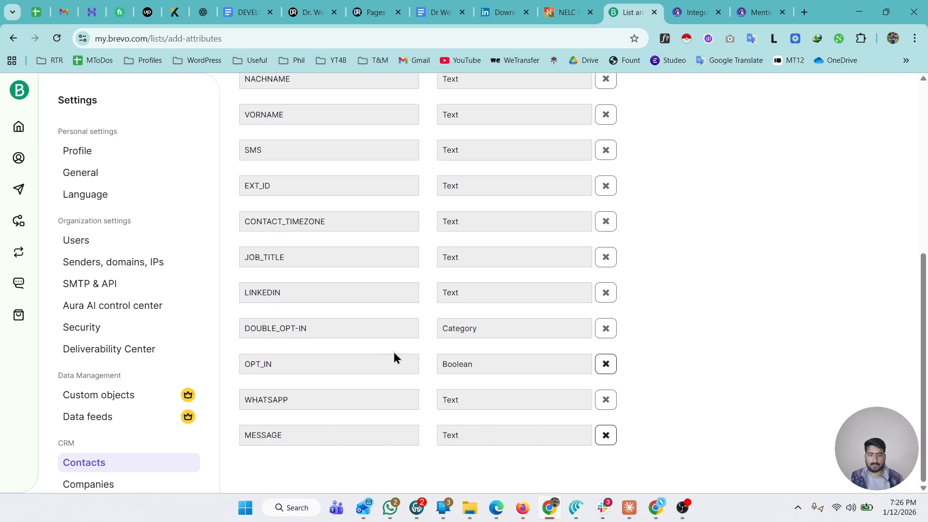
Return to Bit Integrations and check the Message mapping's Sendinblue field options for the MESSAGE attribute.
click(698, 12)
click(477, 297)
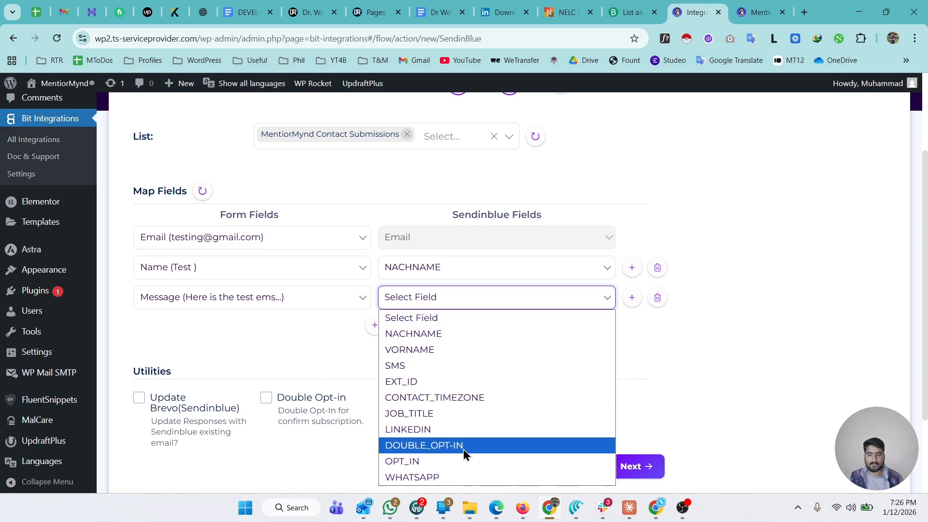
click(268, 341)
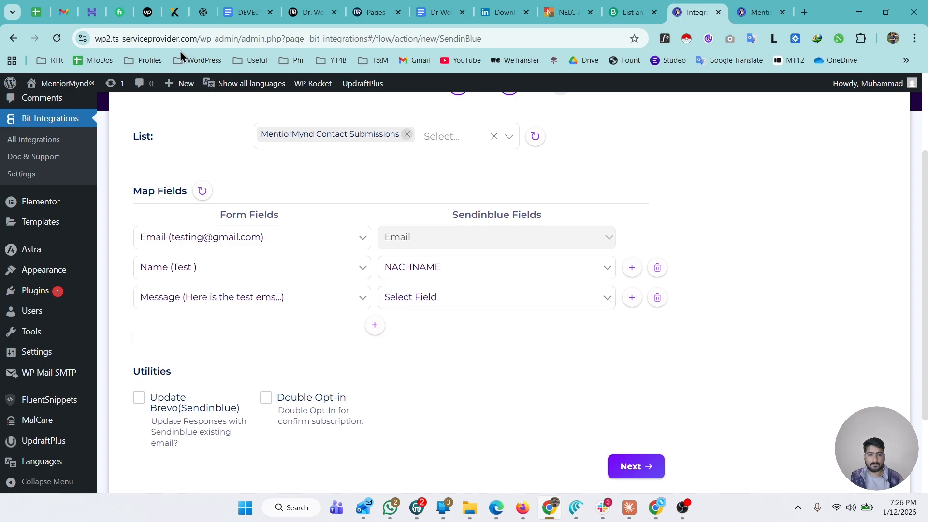
Reload Bit Integrations to restart the integration, choose the Elementor trigger with Form Submission, and start fetching form data.
click(58, 39)
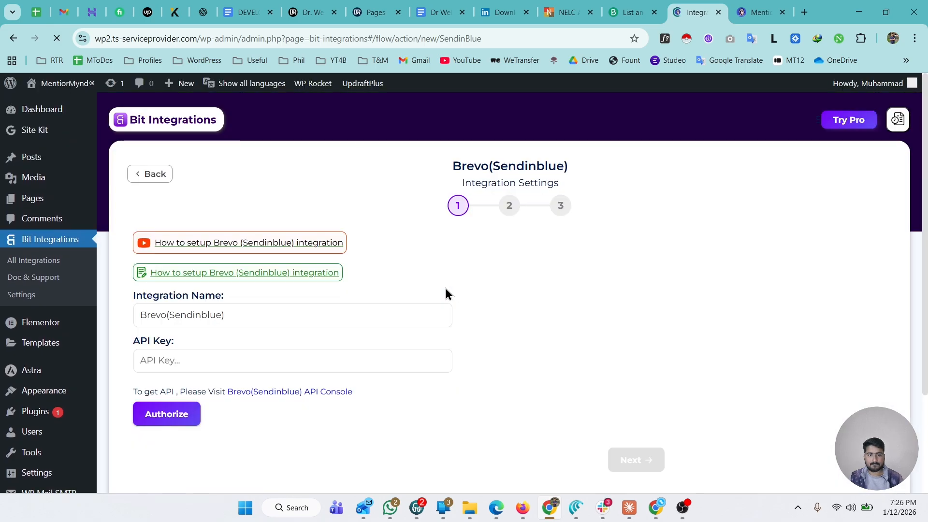
scroll(384, 289, down, 1)
scroll(477, 297, up, 1)
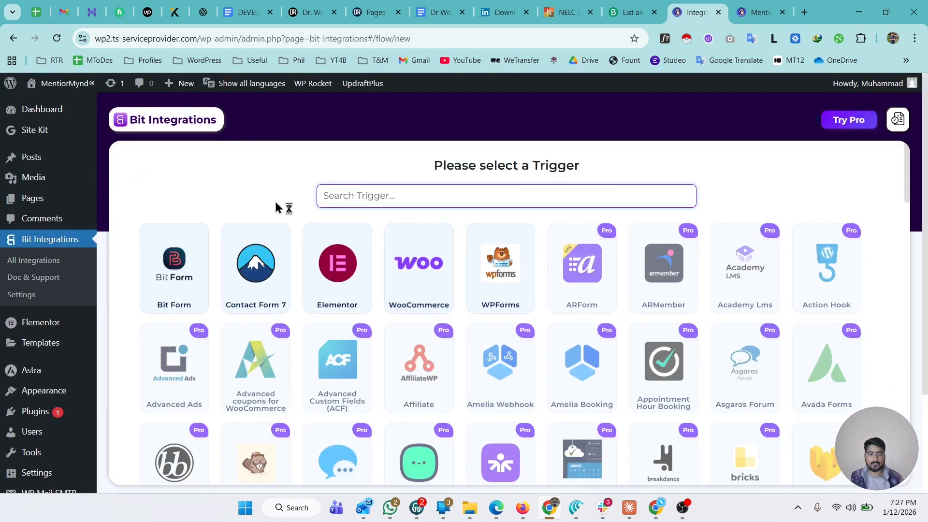
click(337, 274)
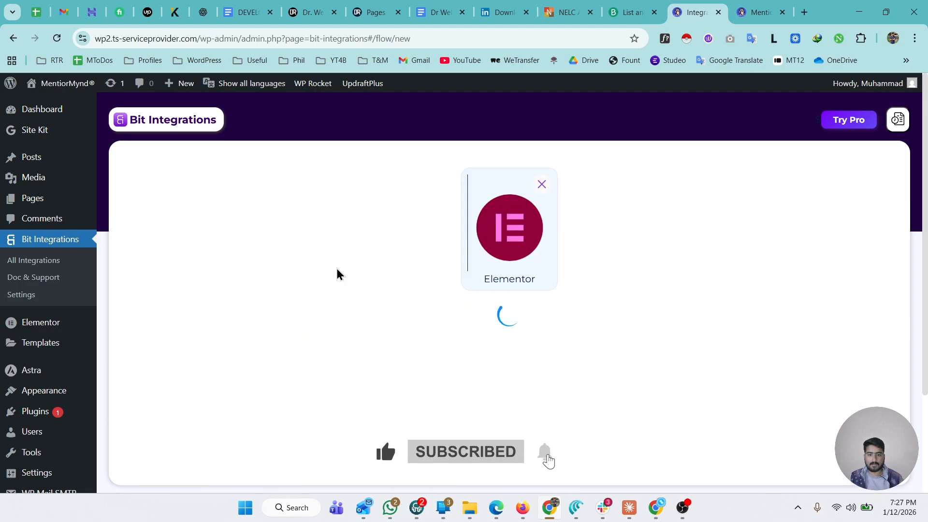
click(444, 327)
click(439, 363)
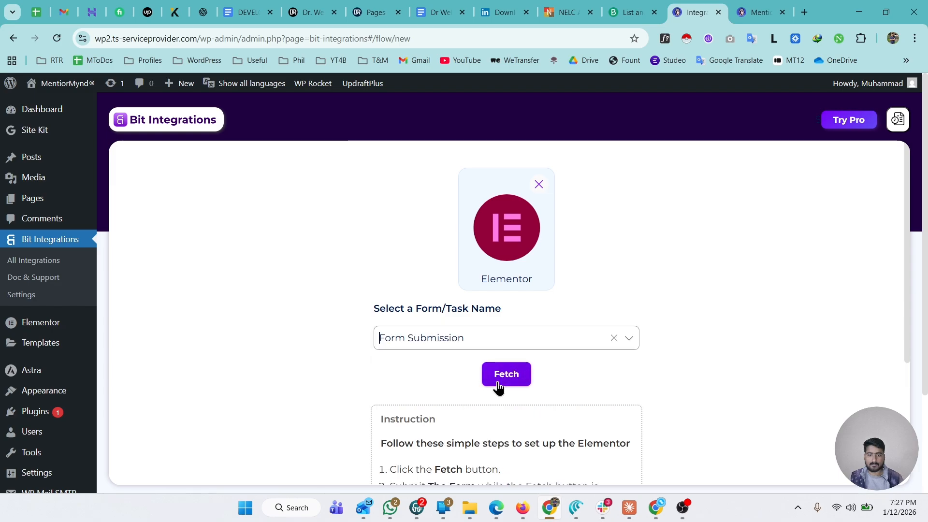
click(506, 374)
Submit the website's contact form with the name "testing", a test email address and the message "test test".
click(763, 13)
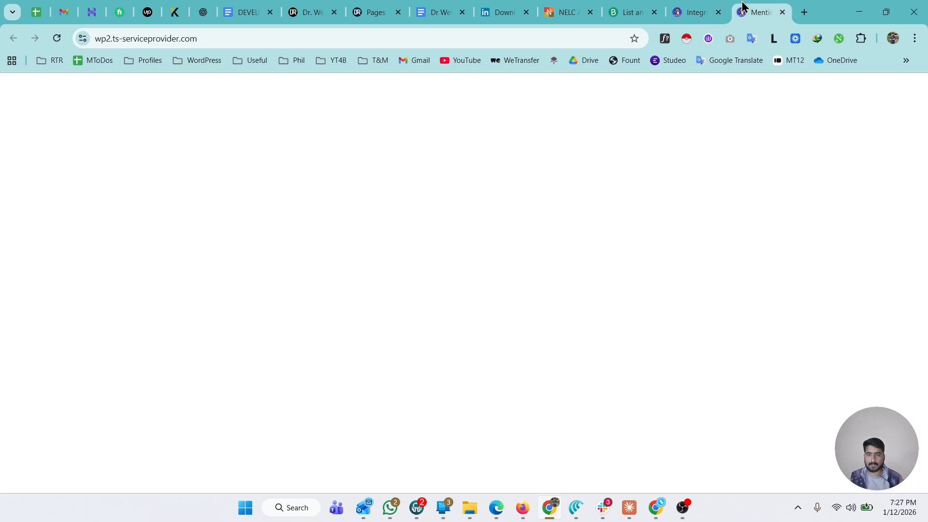
click(757, 184)
click(762, 205)
click(730, 207)
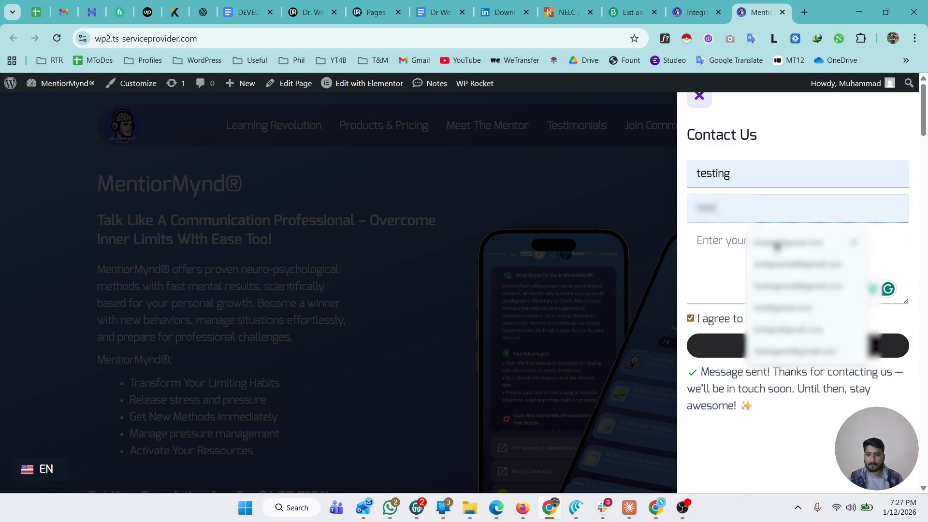
click(797, 283)
click(712, 274)
text(test test)
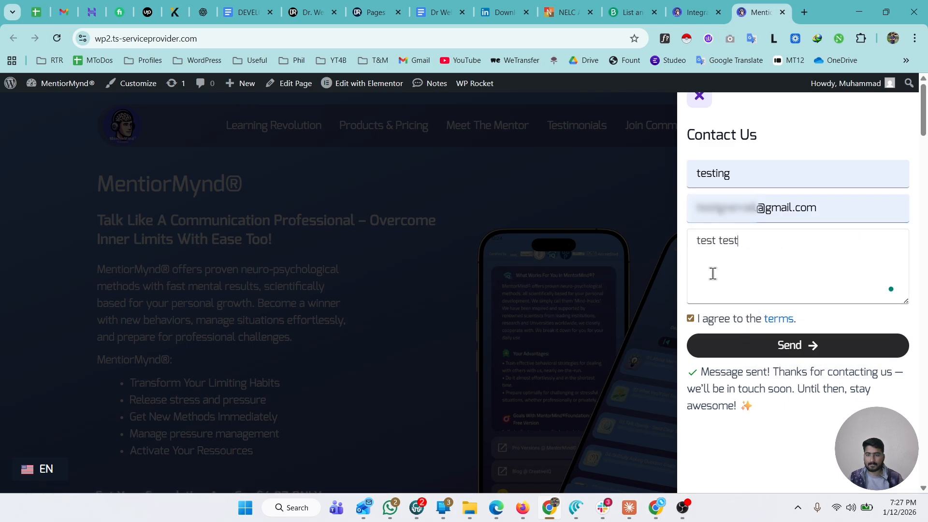
click(796, 346)
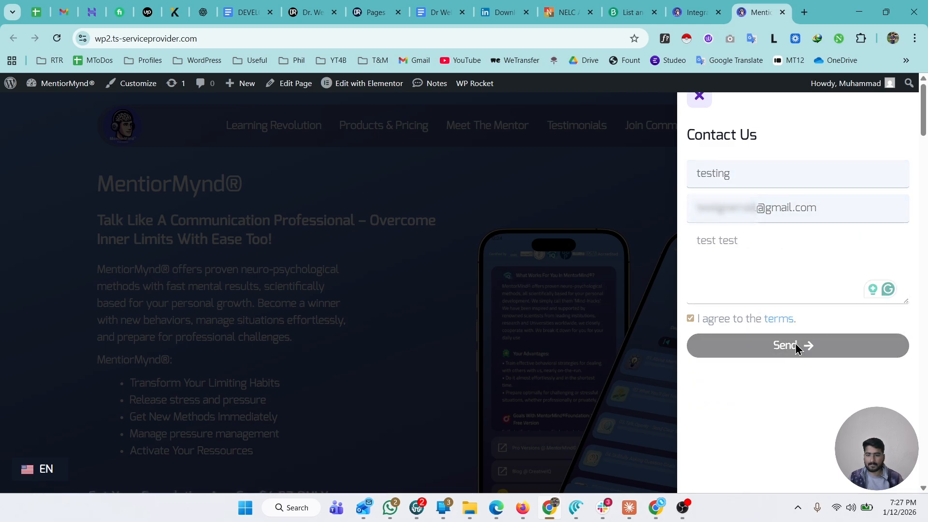
Return to Bit Integrations, proceed from the fetched form data to the action selection and choose Brevo(SendinBlue).
click(701, 12)
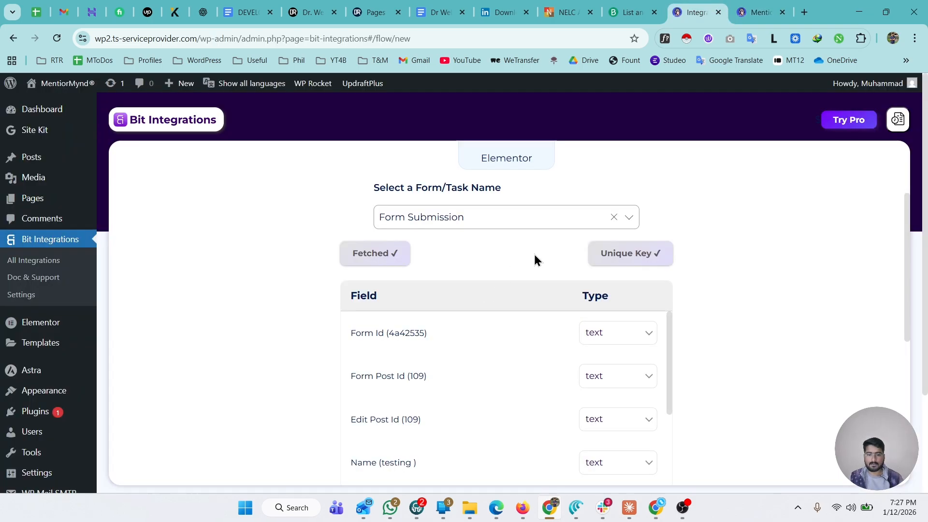
scroll(534, 260, down, 3)
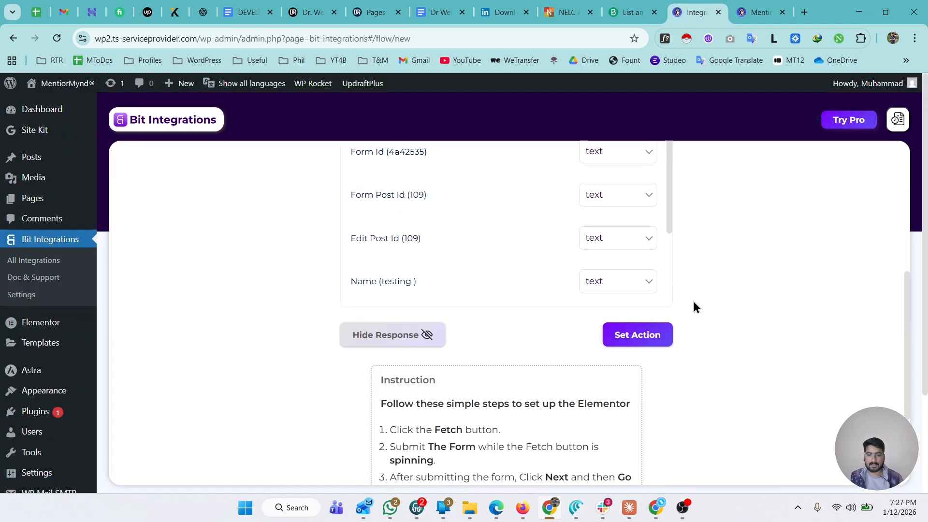
click(637, 338)
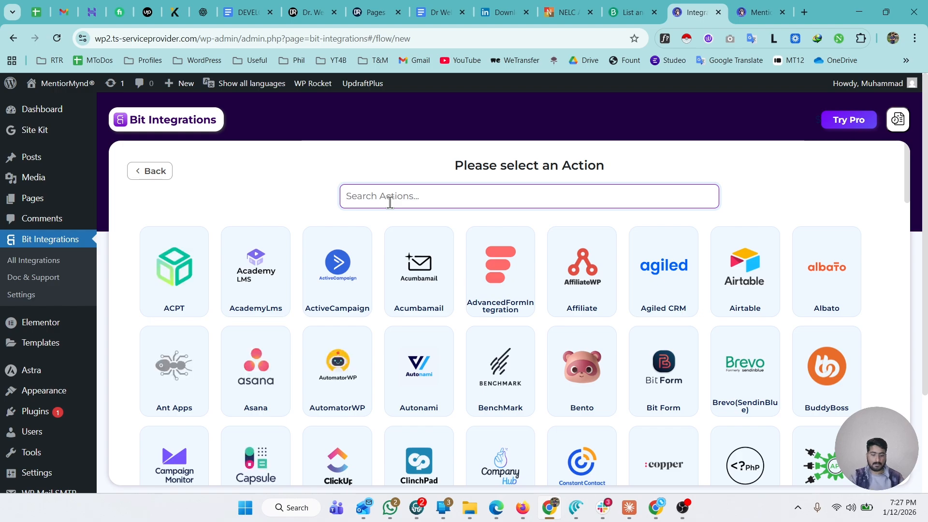
text(brevo)
click(500, 285)
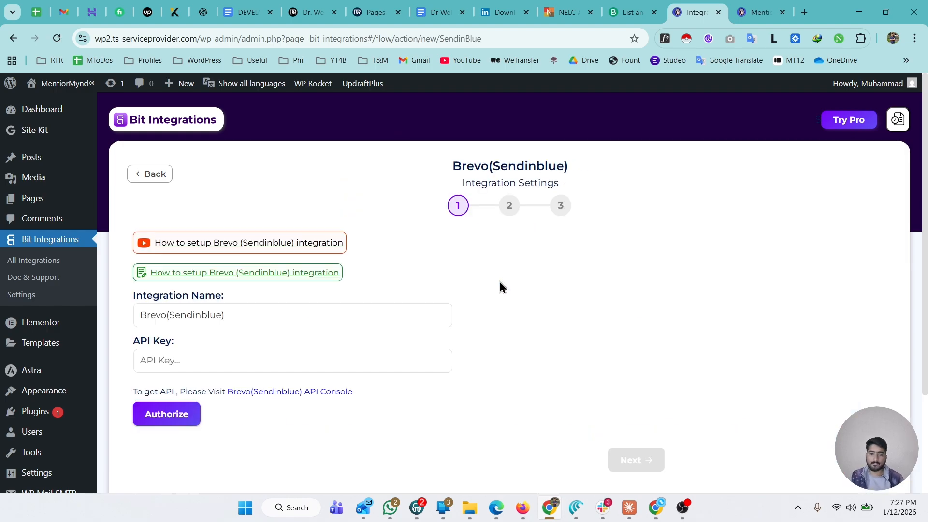
Enter the saved API key, name the integration "Elementor Form to Brevo (Discount Form)", and authorize it to reach the list settings.
click(231, 359)
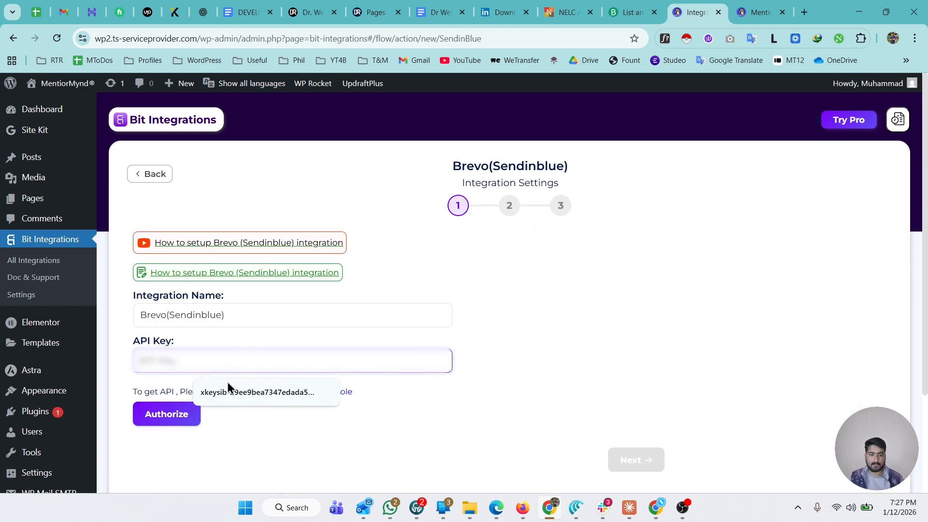
click(230, 392)
triple_click(238, 319)
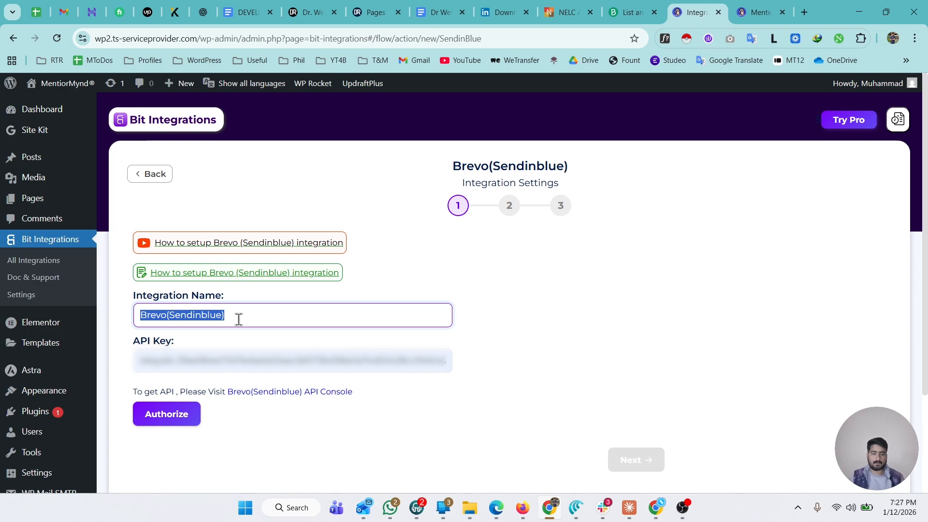
text(El)
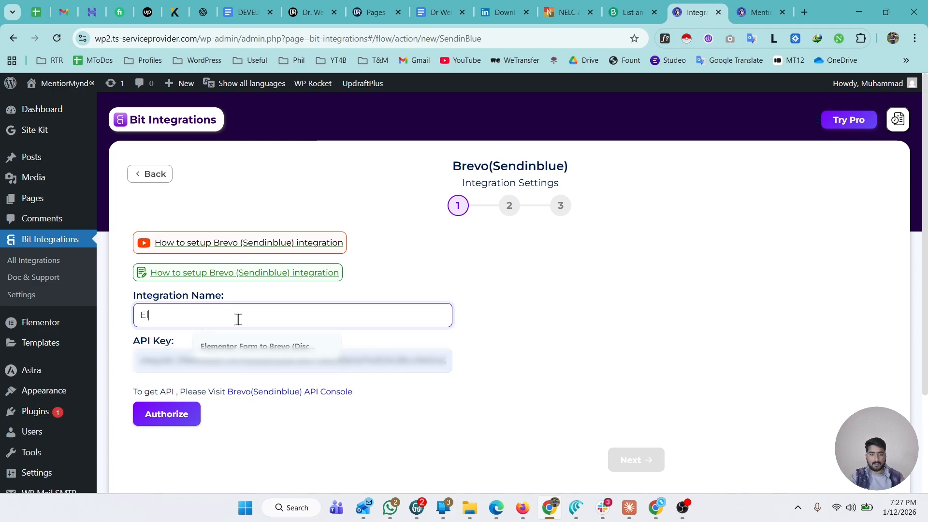
click(239, 347)
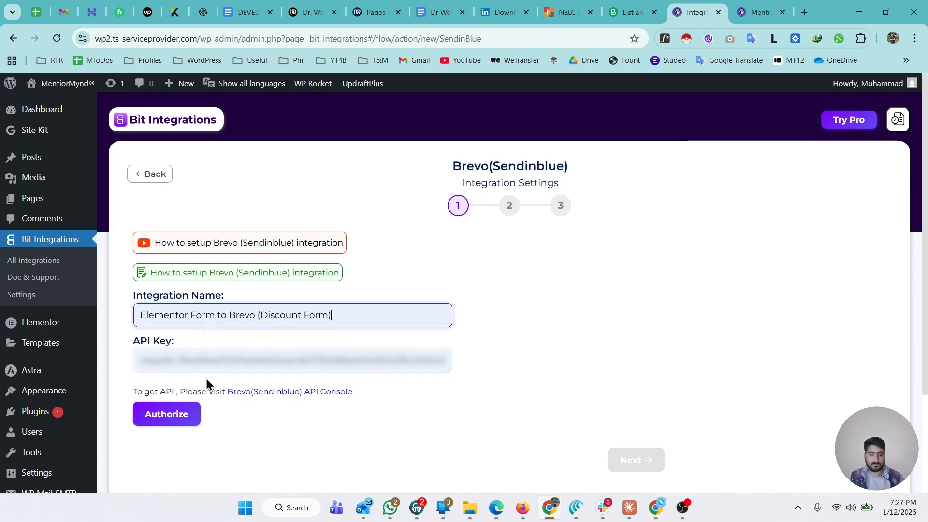
click(180, 418)
click(629, 461)
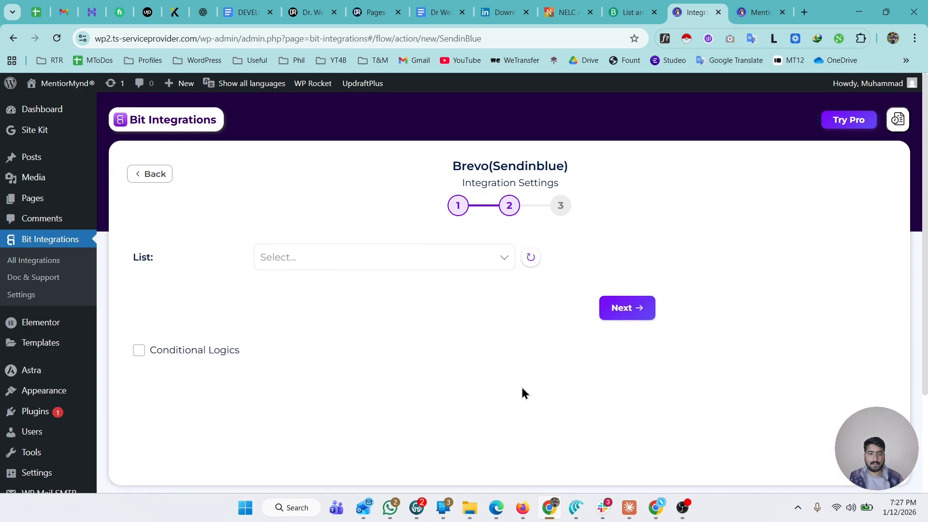
Select the MentiorMynd Contact Submissions list and map the form's Email field to the Sendinblue Email field.
click(343, 260)
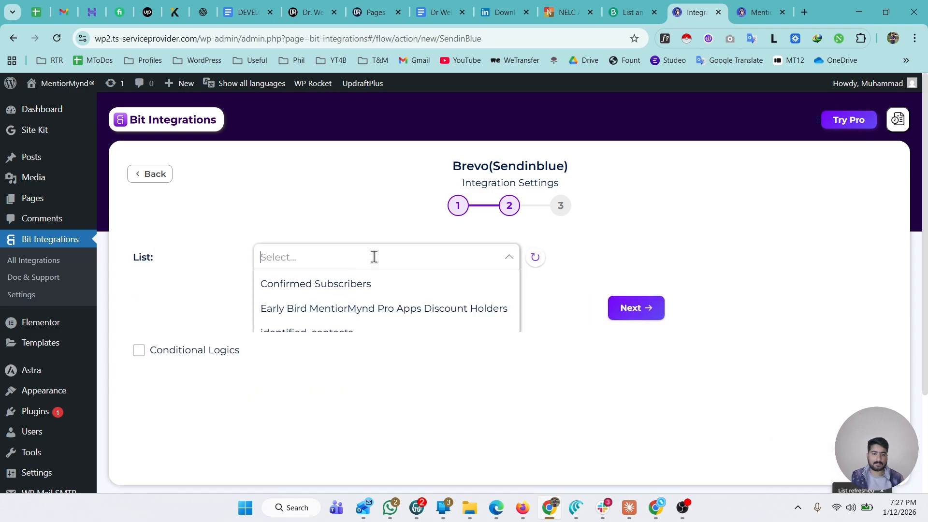
text(mentio)
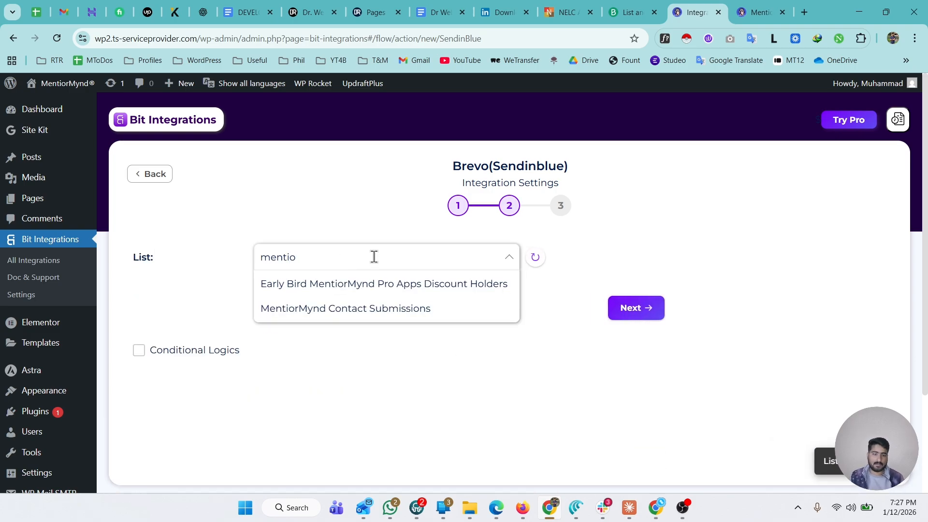
click(375, 313)
scroll(377, 320, down, 3)
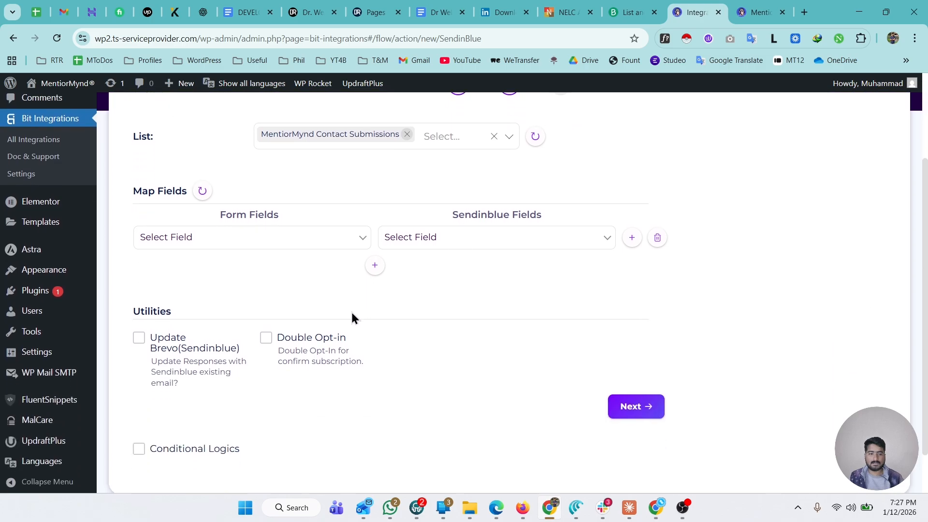
click(285, 242)
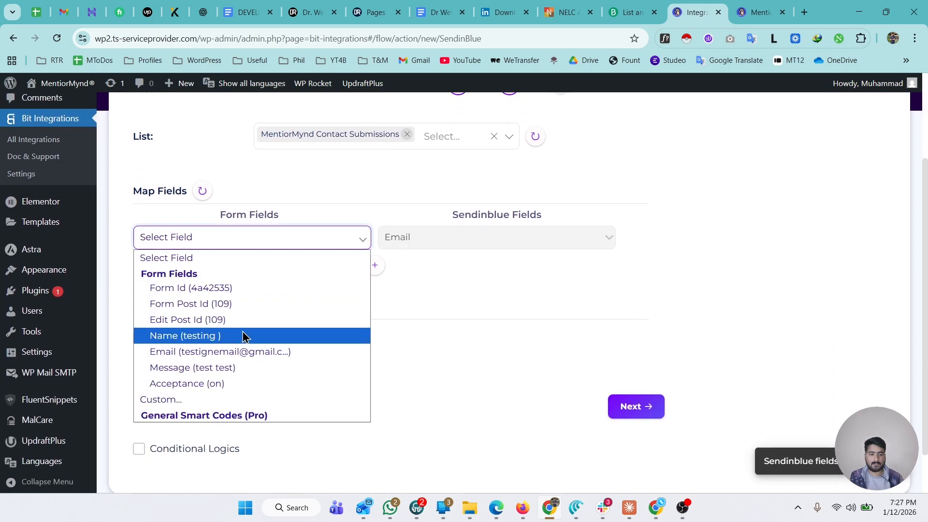
click(192, 354)
Add a second field mapping that links the form's Name field to the Sendinblue field NACHNAME.
scroll(377, 300, up, 1)
click(375, 325)
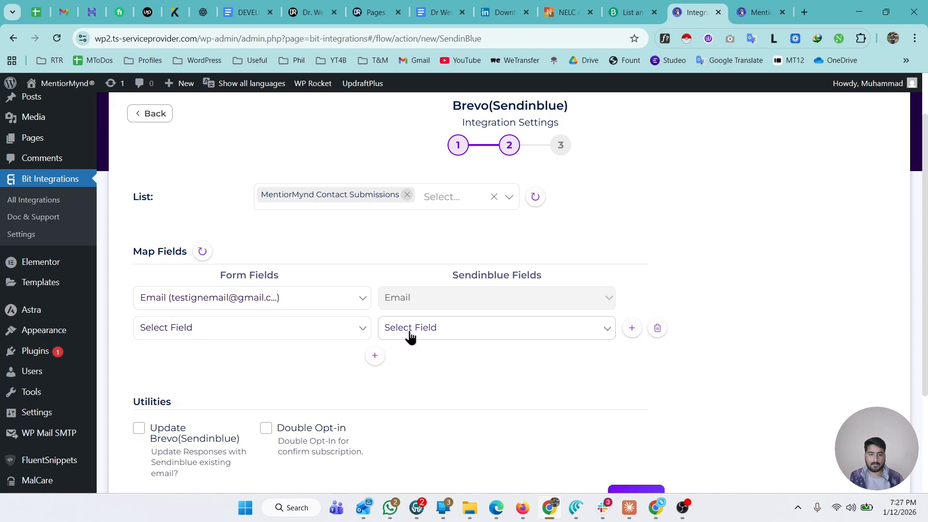
scroll(411, 337, down, 2)
click(240, 213)
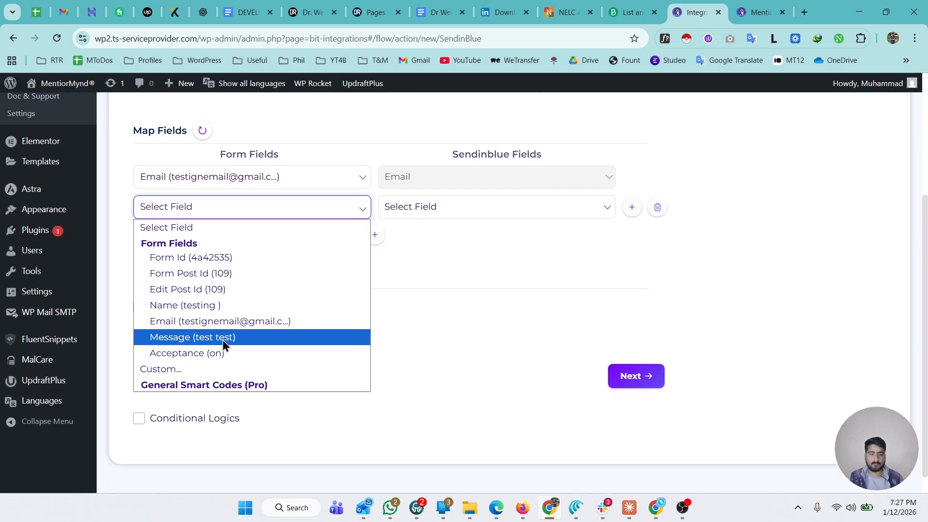
click(203, 306)
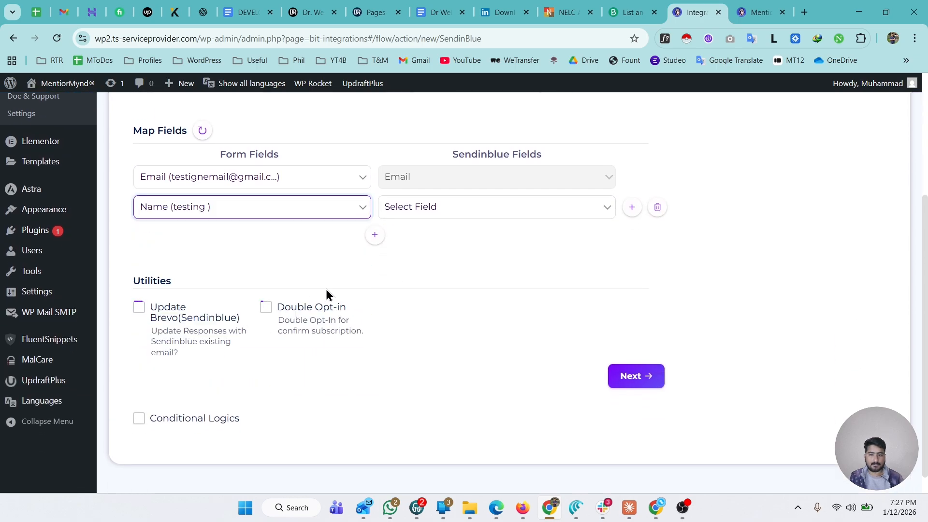
click(555, 207)
click(436, 245)
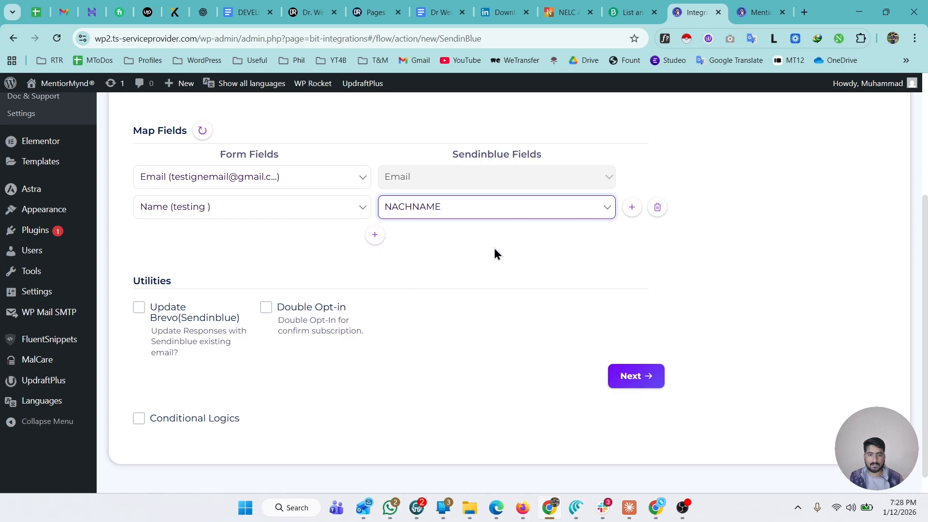
Add a third field mapping that links the form's Message field to the Sendinblue field MESSAGE.
click(378, 241)
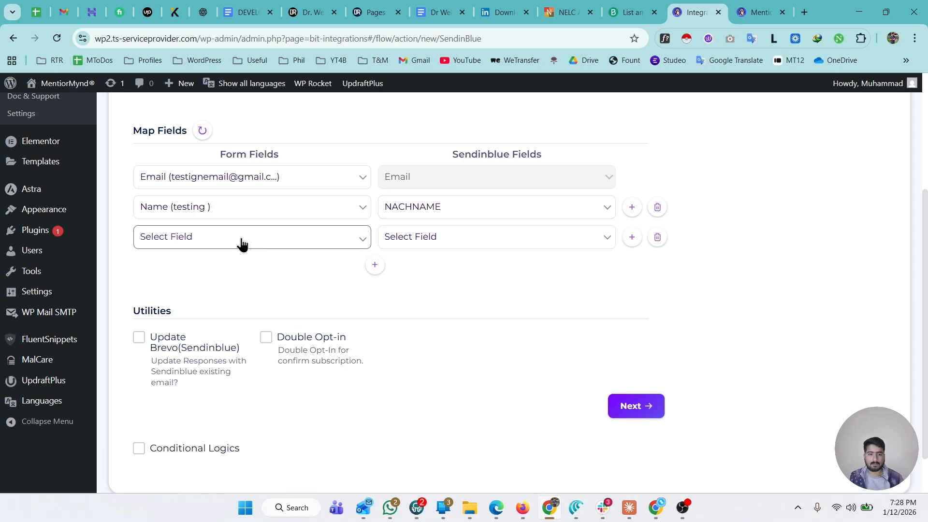
click(242, 244)
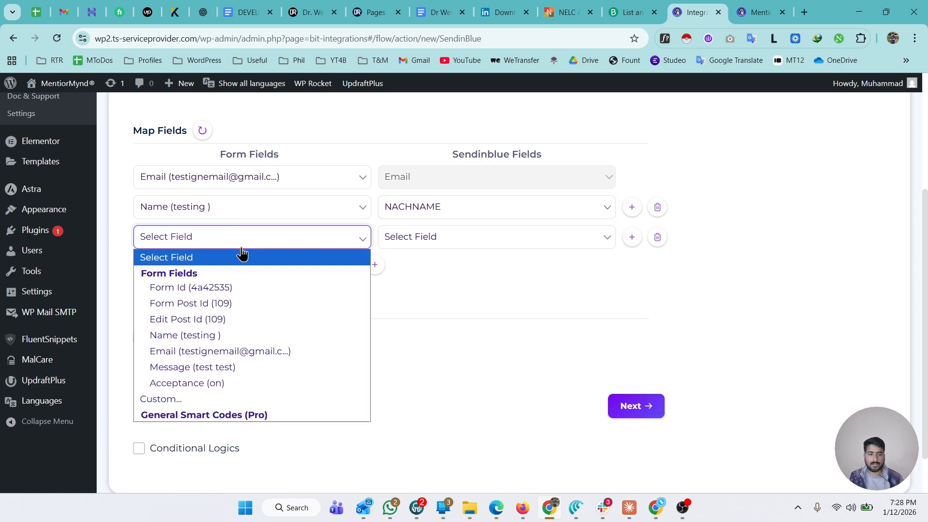
click(214, 367)
click(401, 241)
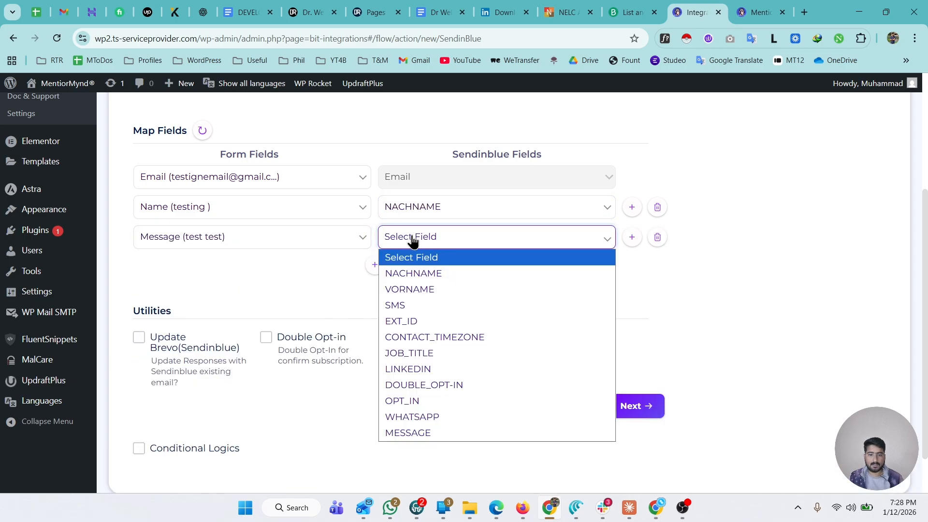
click(405, 434)
click(380, 269)
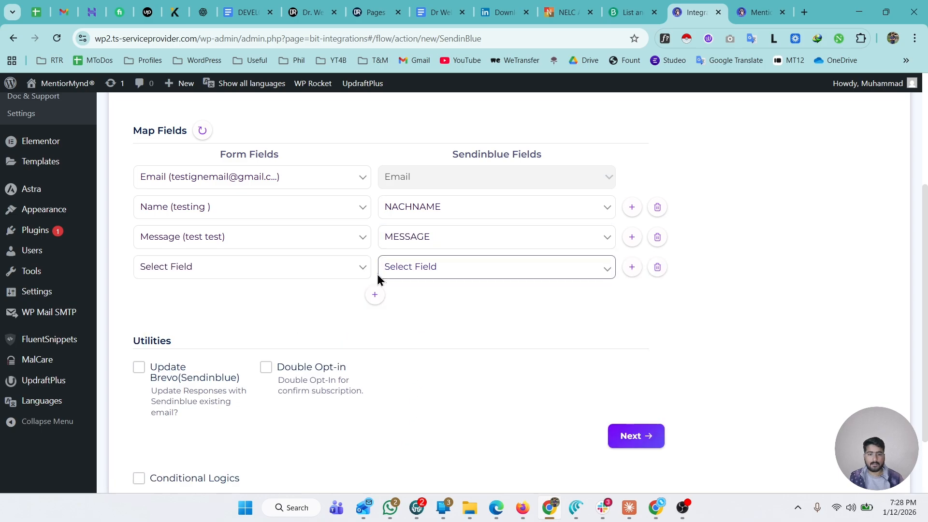
click(234, 271)
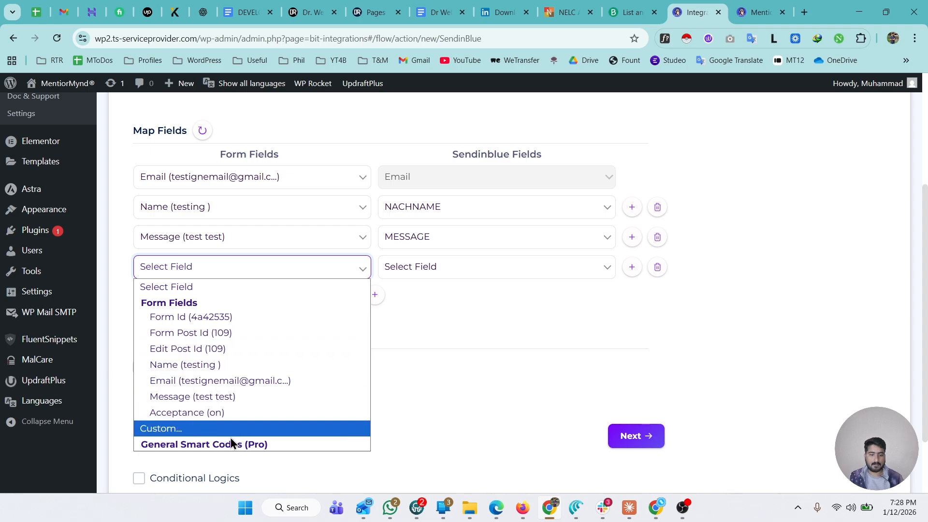
click(220, 272)
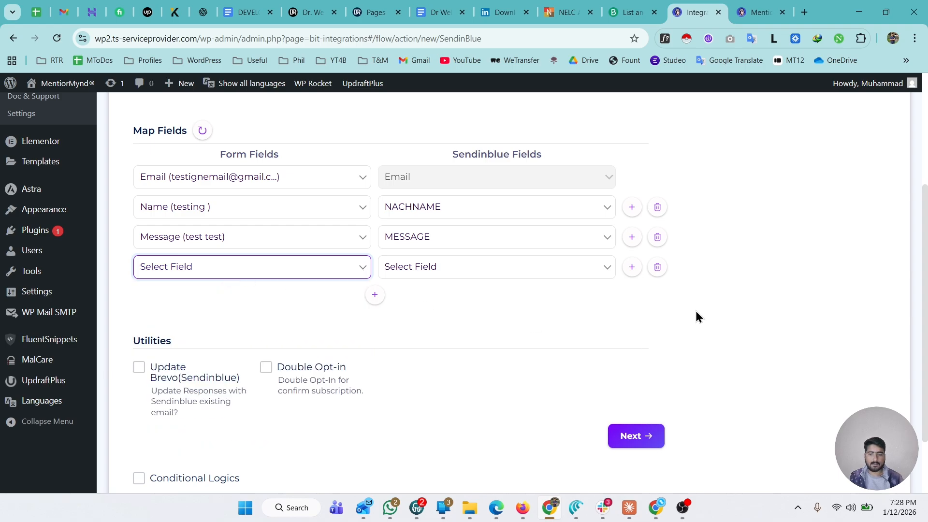
click(659, 273)
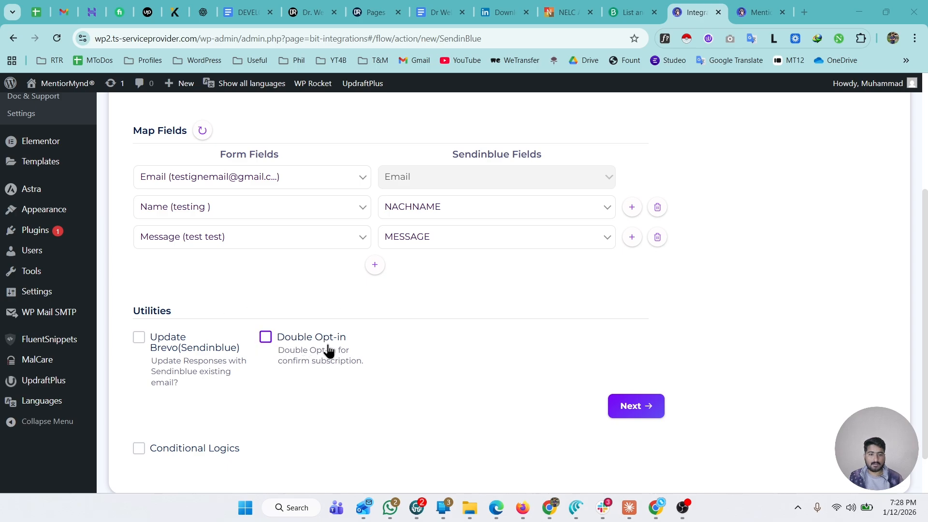
Enable Double Opt-in to examine its template choices and redirection setting, and disable it again.
click(266, 338)
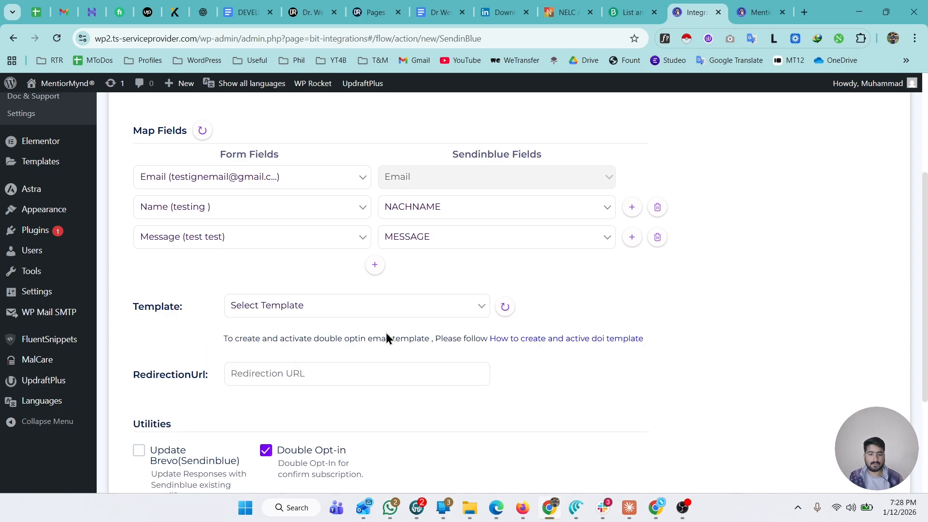
click(342, 371)
click(282, 357)
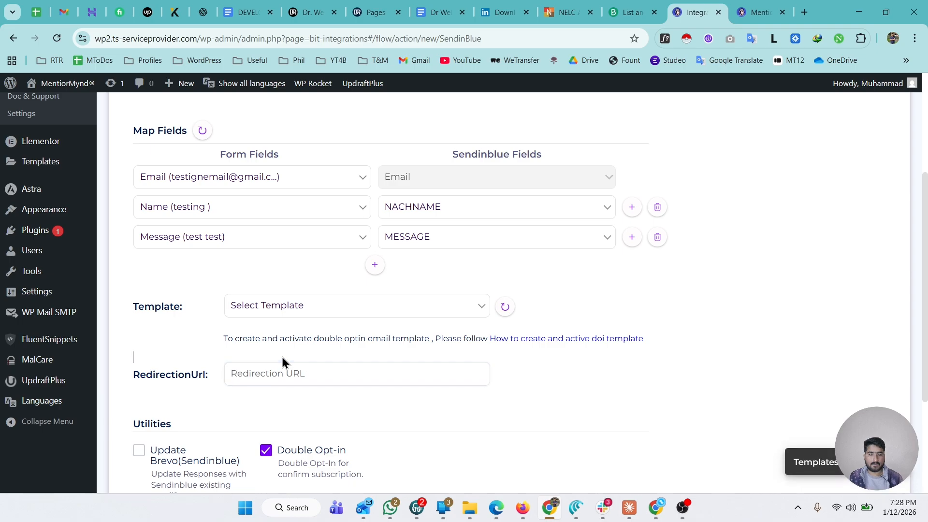
click(356, 312)
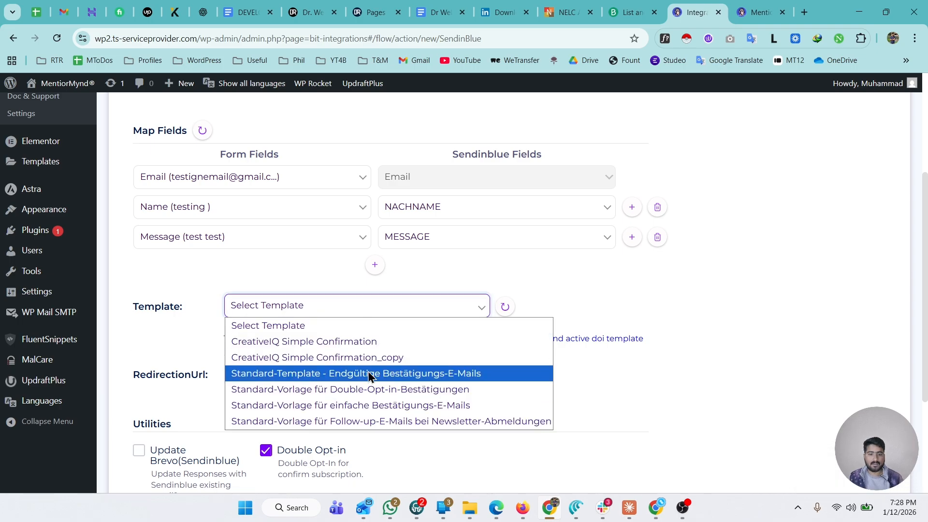
click(187, 331)
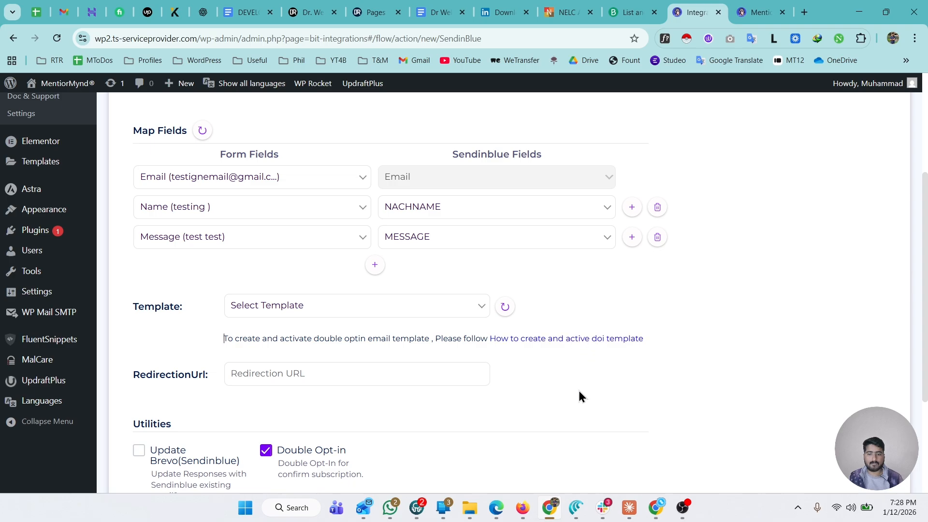
scroll(579, 391, down, 1)
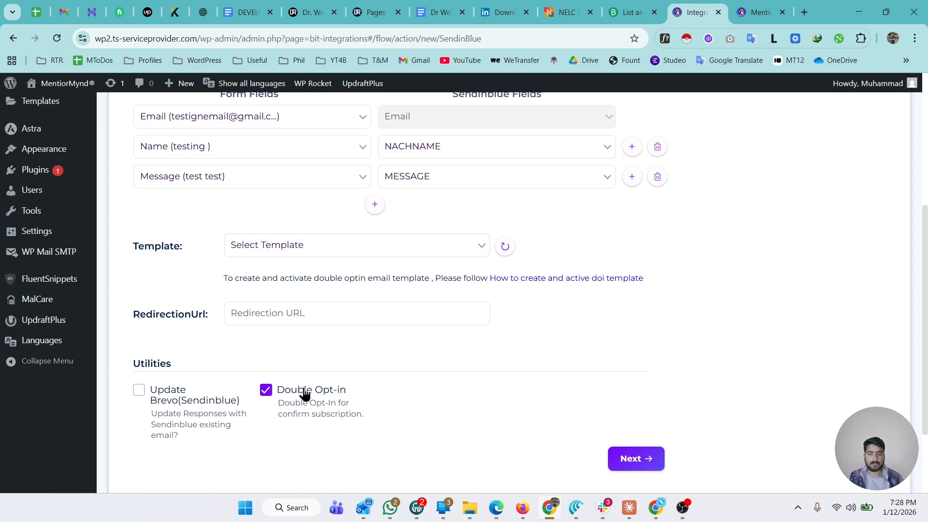
click(266, 390)
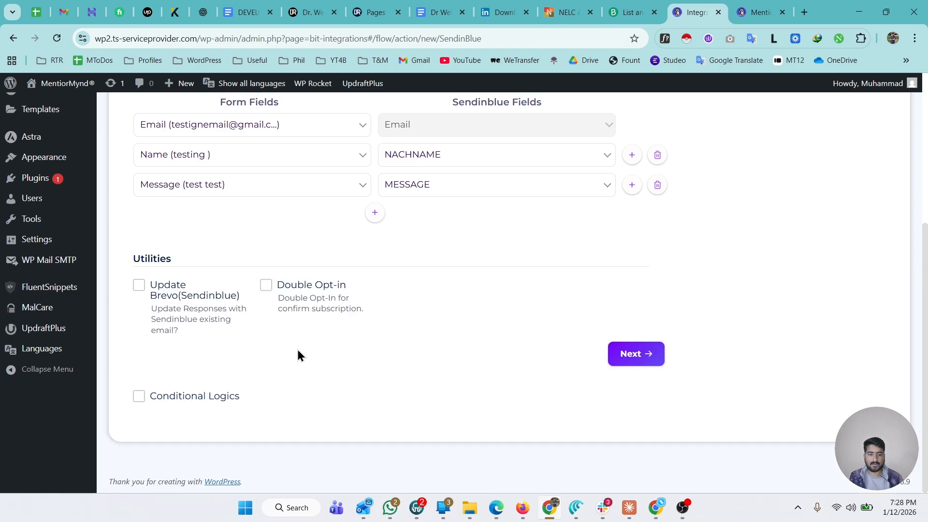
Enable Conditional Logics to inspect its rule options, and disable it again.
click(139, 401)
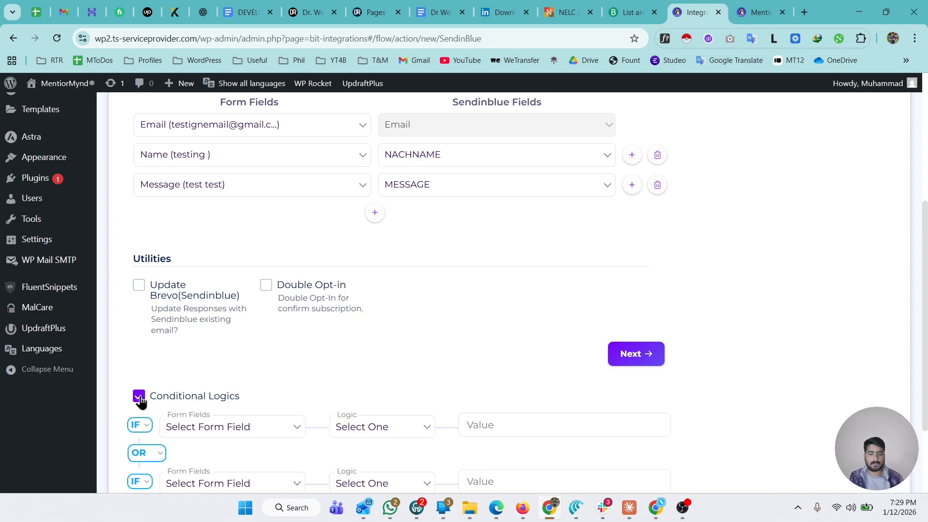
scroll(315, 346, down, 2)
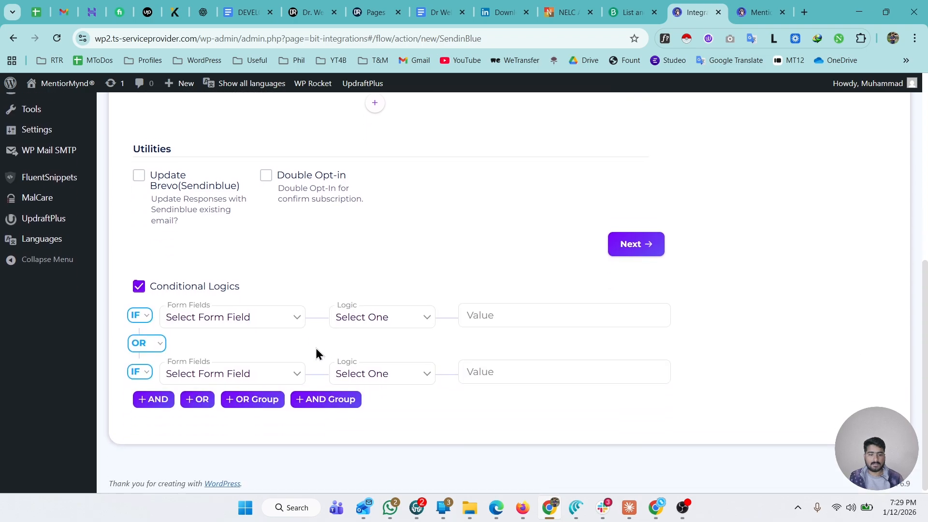
click(139, 284)
scroll(628, 413, up, 2)
Proceed to the last stage of the Brevo integration setup, then finish and save the integration.
scroll(647, 425, down, 1)
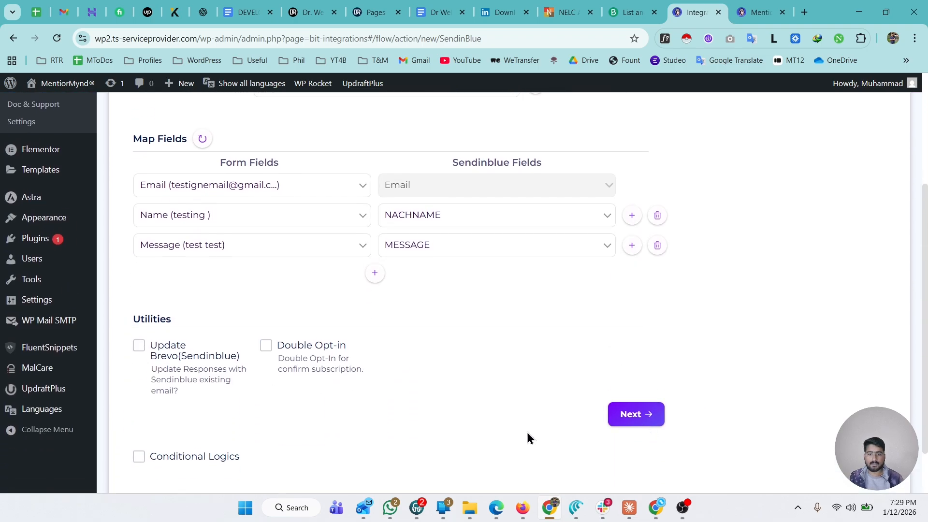
click(633, 421)
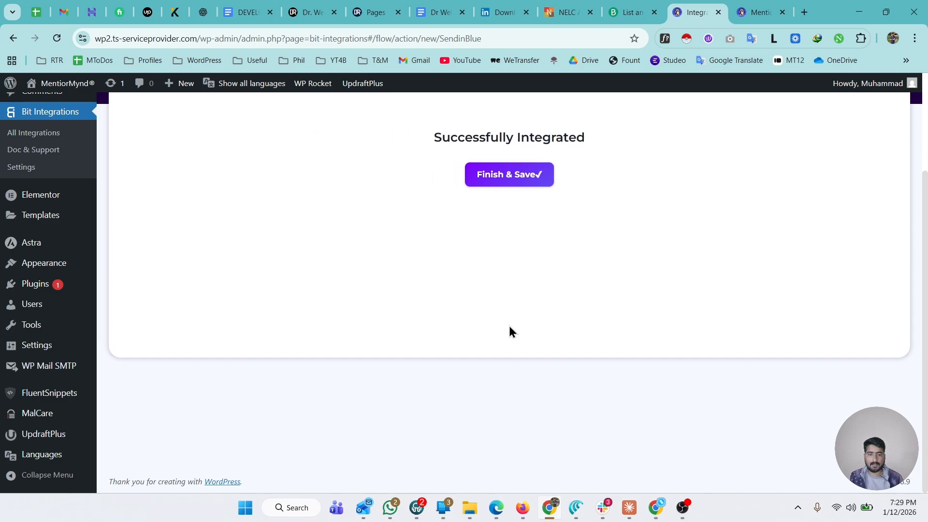
scroll(511, 327, up, 3)
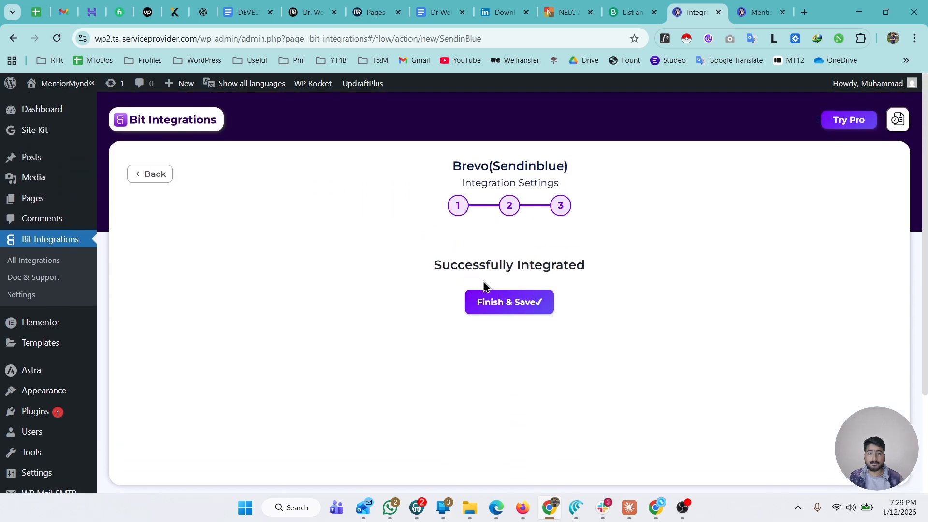
click(504, 307)
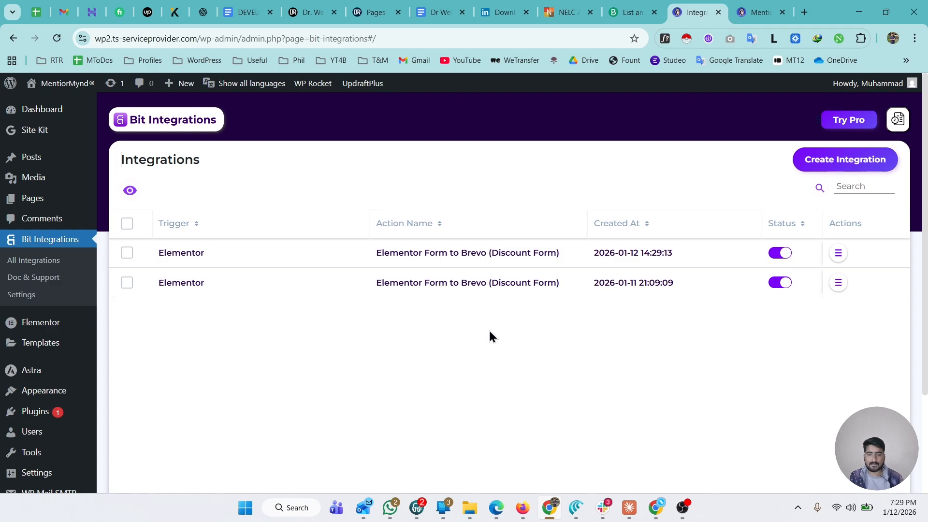
On the MentiorMynd site, submit the Contact Us form with a name, an e-mail address and the message "This is the test.".
click(760, 12)
click(756, 177)
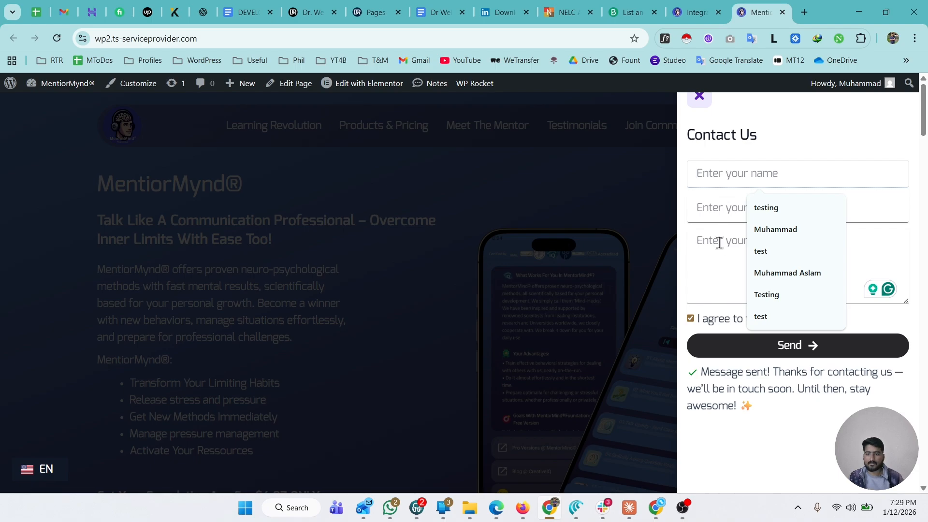
click(767, 230)
click(778, 211)
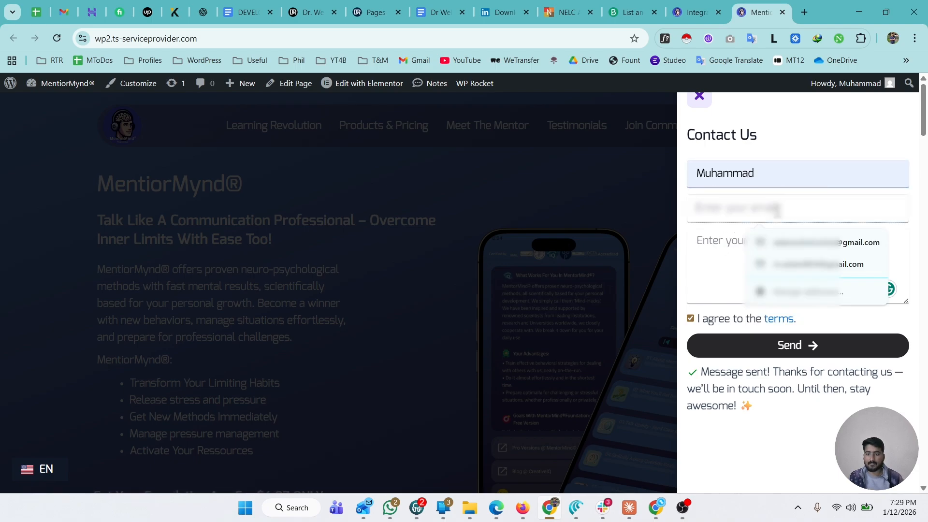
click(818, 243)
click(740, 251)
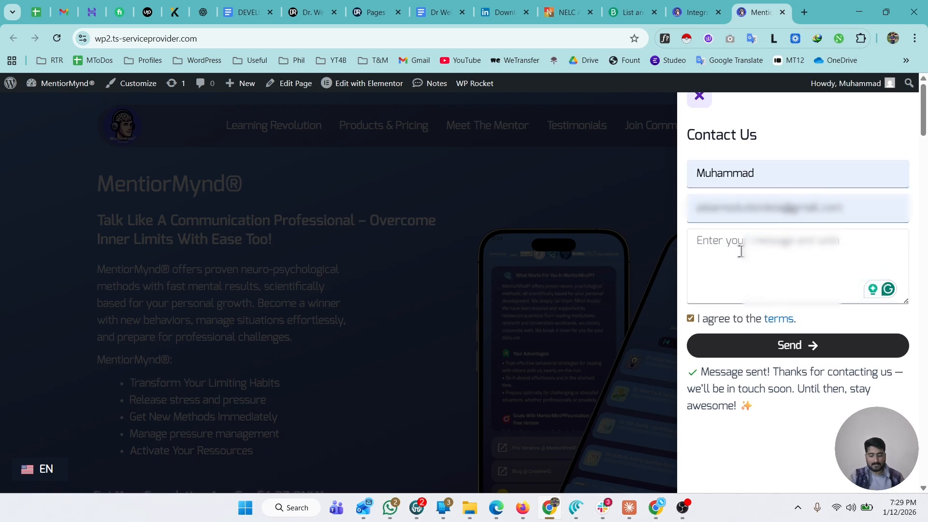
text(This is the tes)
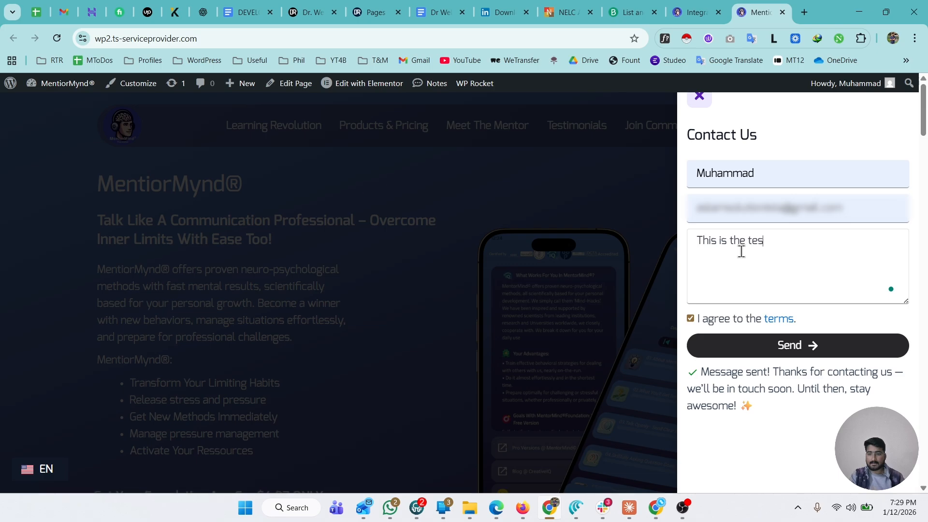
text(t to)
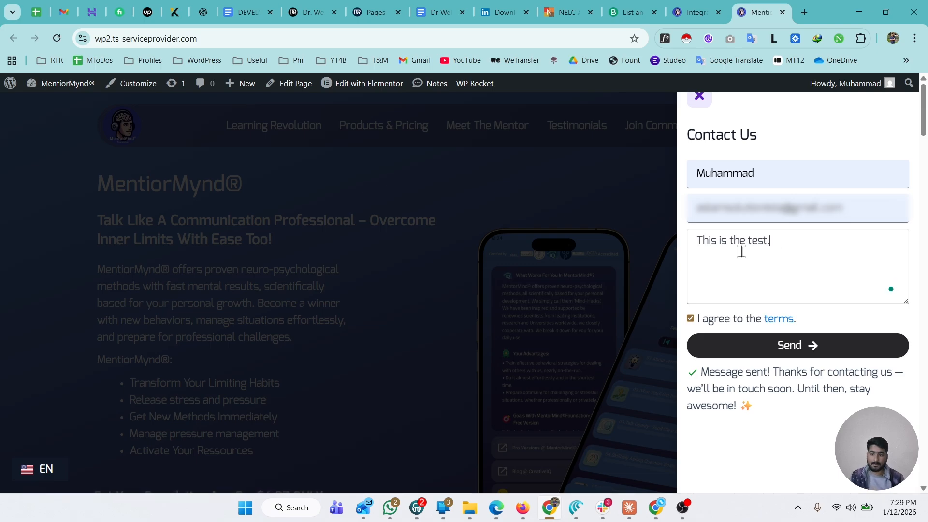
click(778, 346)
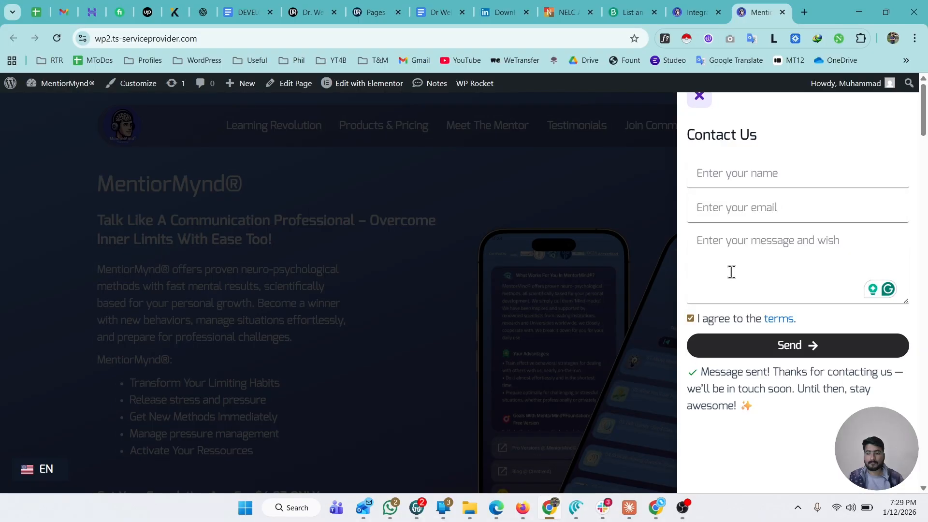
Return to Bit Integrations and view the newest Elementor integration's info page and its log.
click(692, 13)
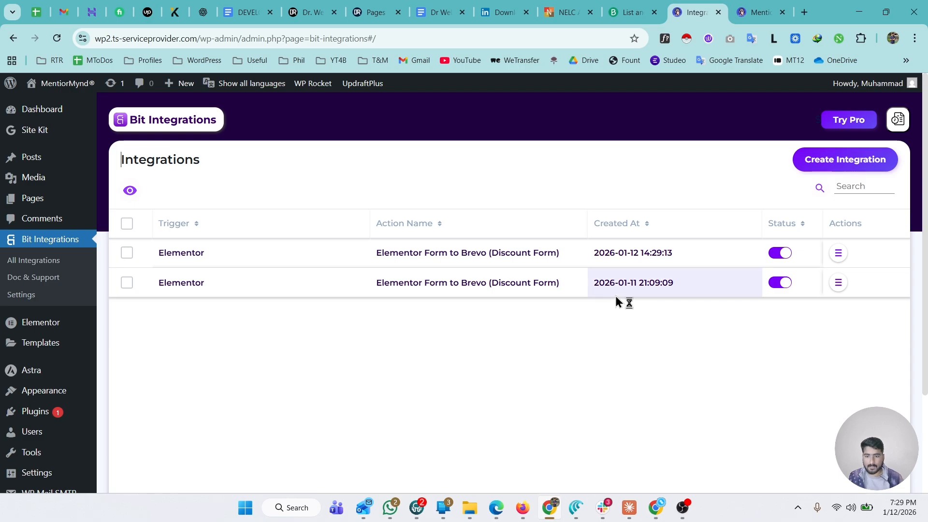
click(838, 255)
click(825, 276)
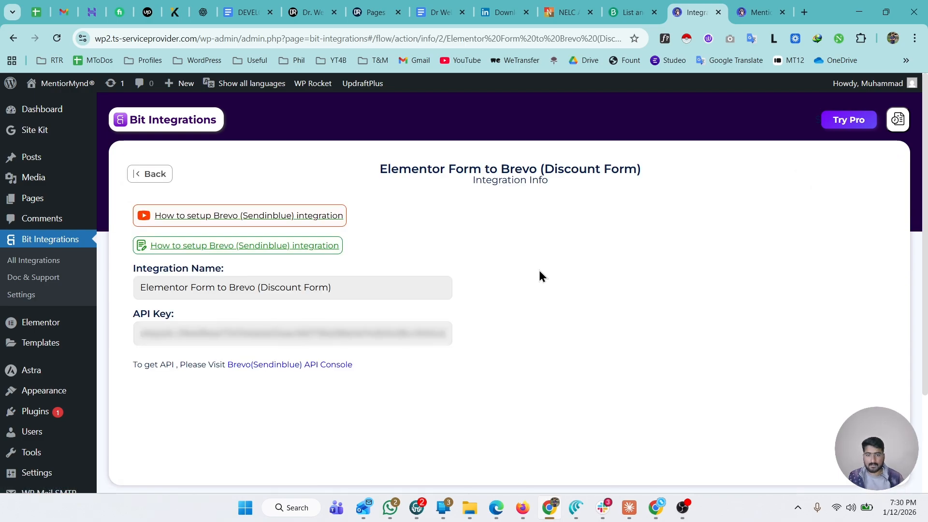
click(156, 177)
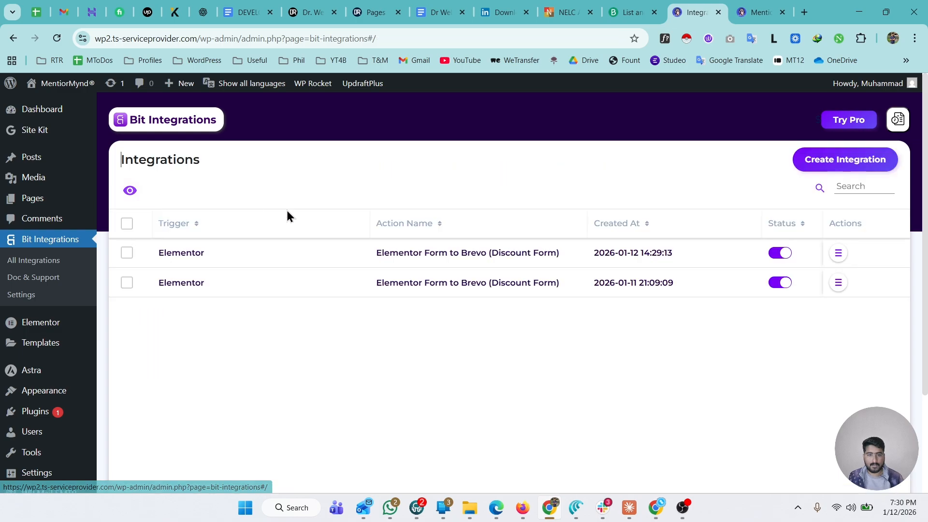
click(838, 253)
click(810, 289)
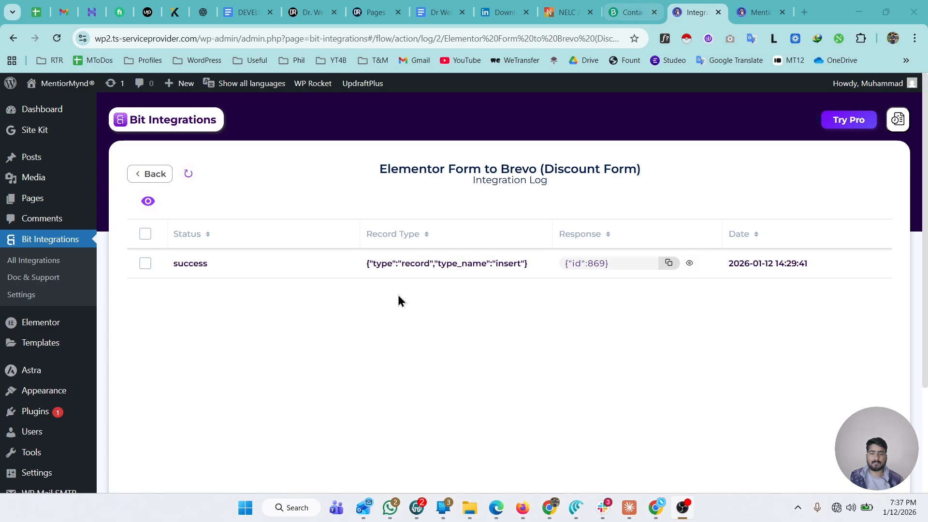
Switch to Brevo and filter the contacts to members of the MentiorMynd list "MentiorMynd Contact Submissions #12".
click(624, 15)
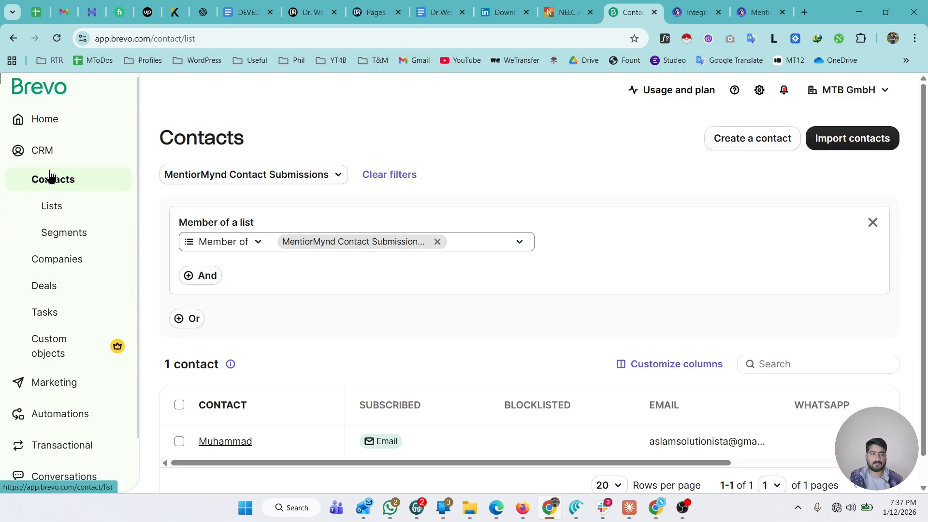
click(356, 243)
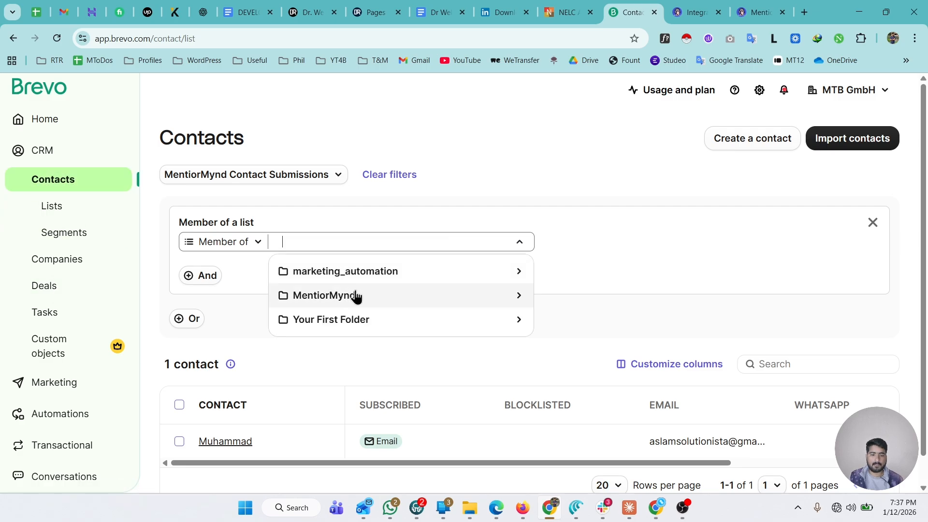
click(357, 293)
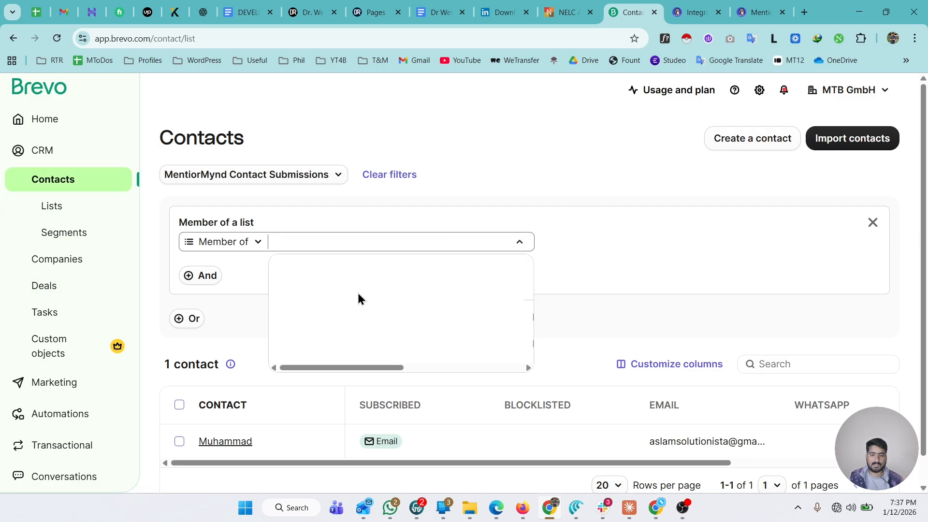
scroll(353, 344, down, 1)
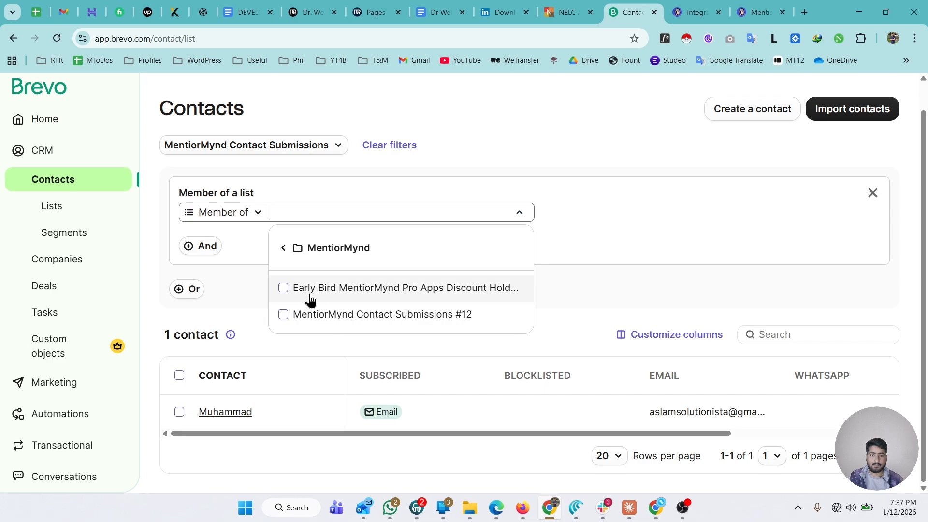
click(283, 315)
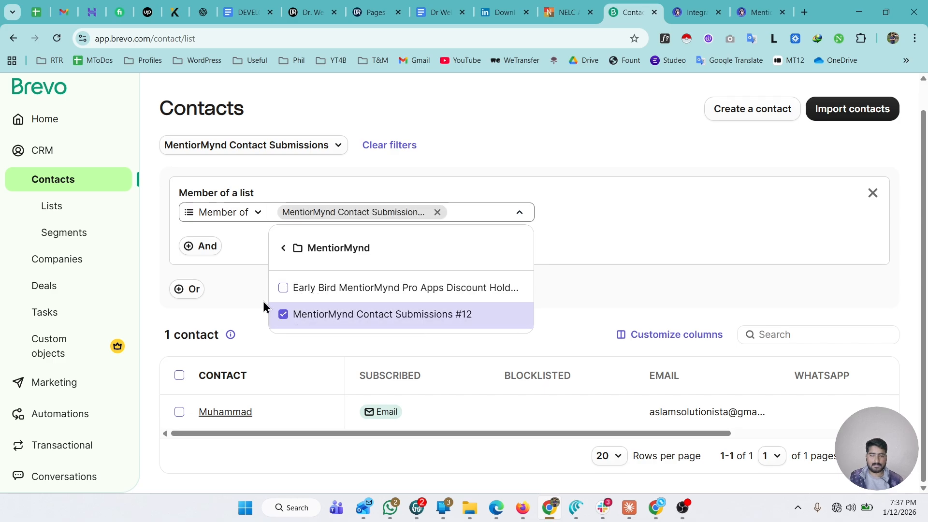
click(252, 279)
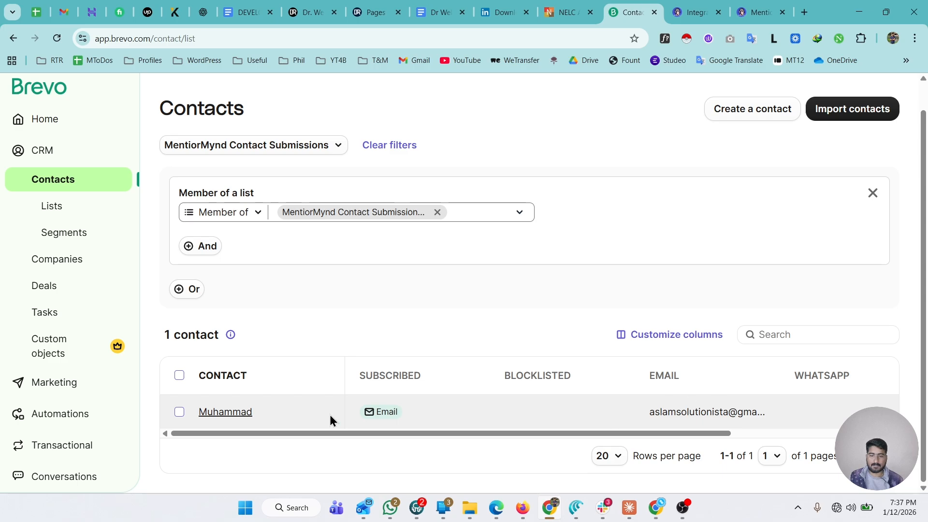
Open the contact in the filtered list, reload its page, and check its details through to the message field.
click(225, 414)
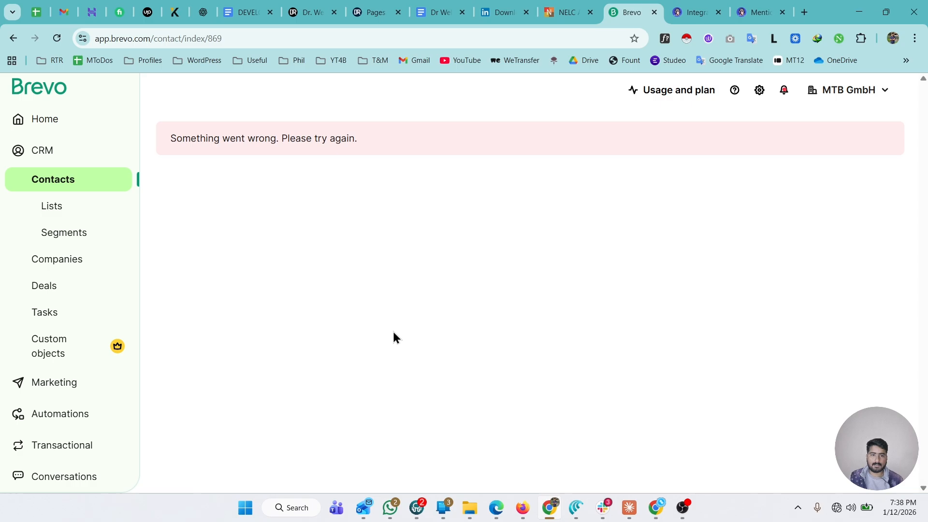
click(59, 43)
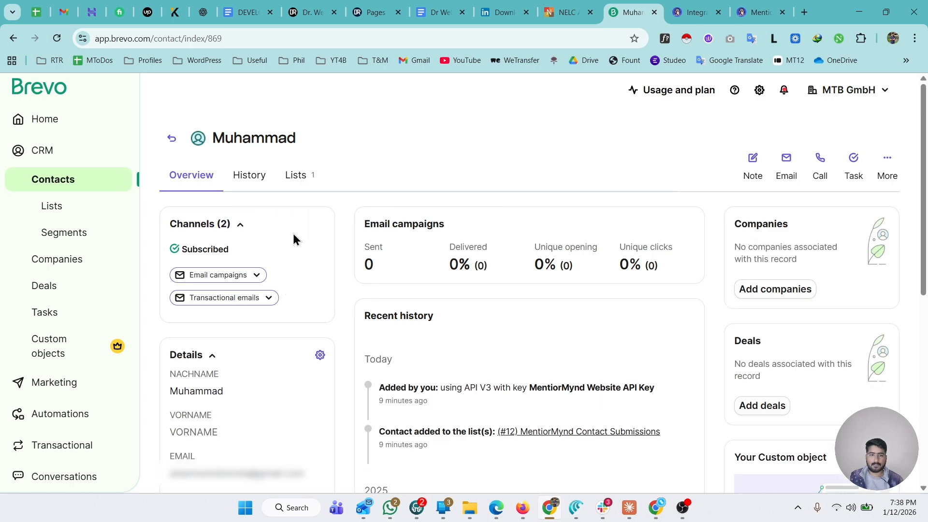
scroll(340, 314, down, 2)
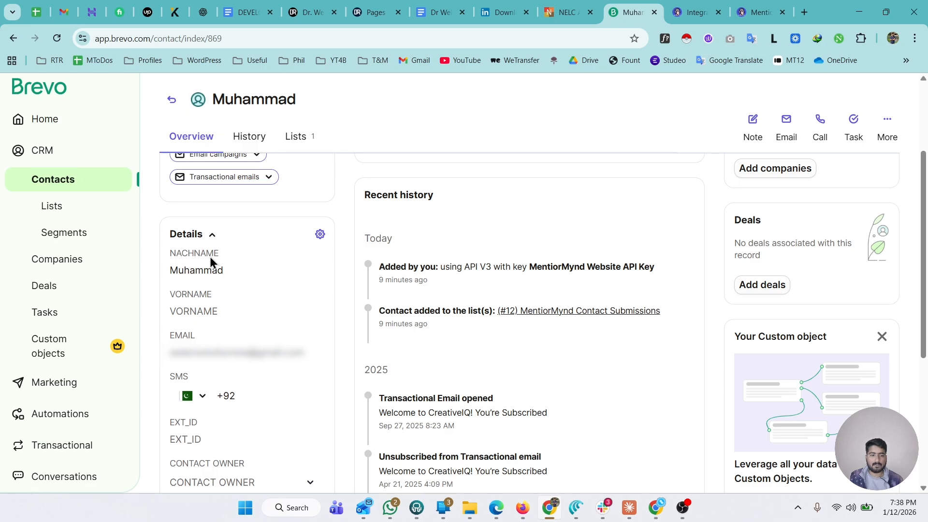
scroll(290, 299, down, 1)
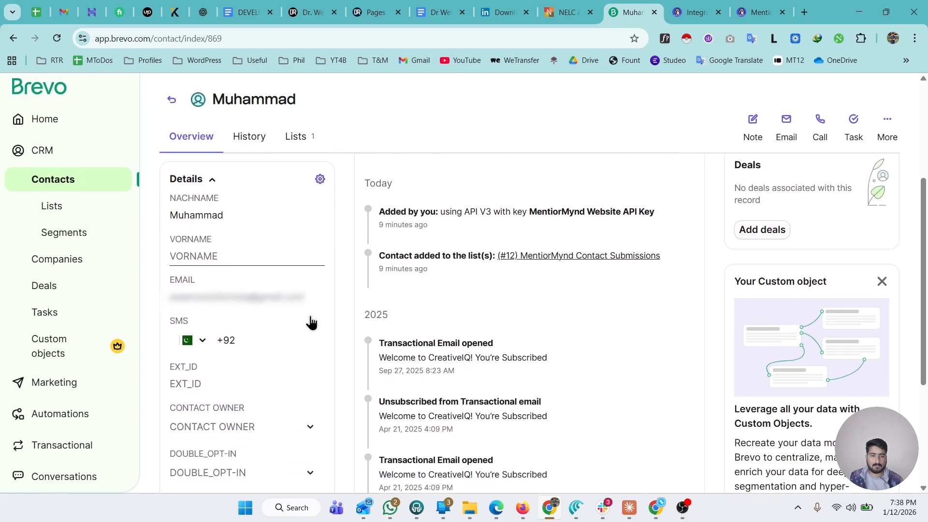
scroll(288, 325, down, 3)
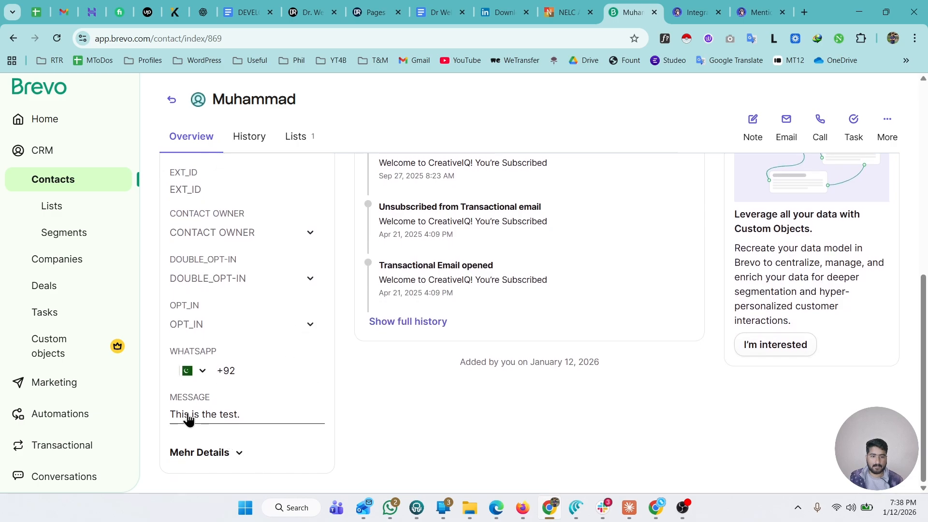
Expand the contact's additional details, look through the extra fields, and collapse them again.
click(239, 452)
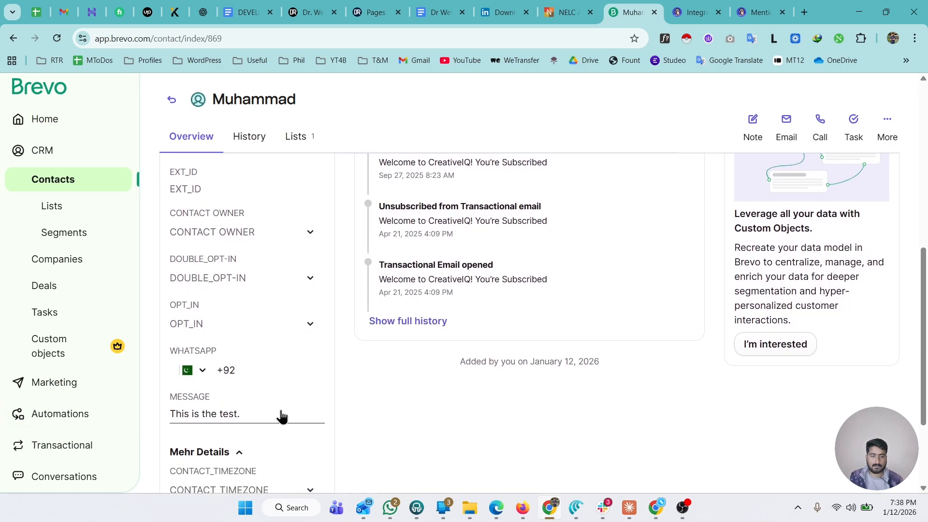
scroll(281, 416, down, 2)
scroll(282, 416, up, 2)
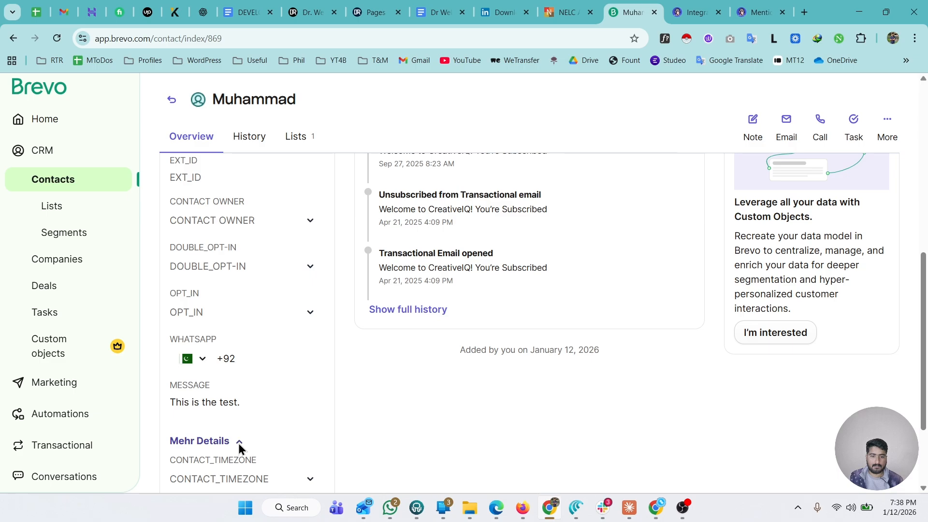
click(239, 443)
Look over the contact's recent history and return to the filtered contacts list.
scroll(439, 406, up, 3)
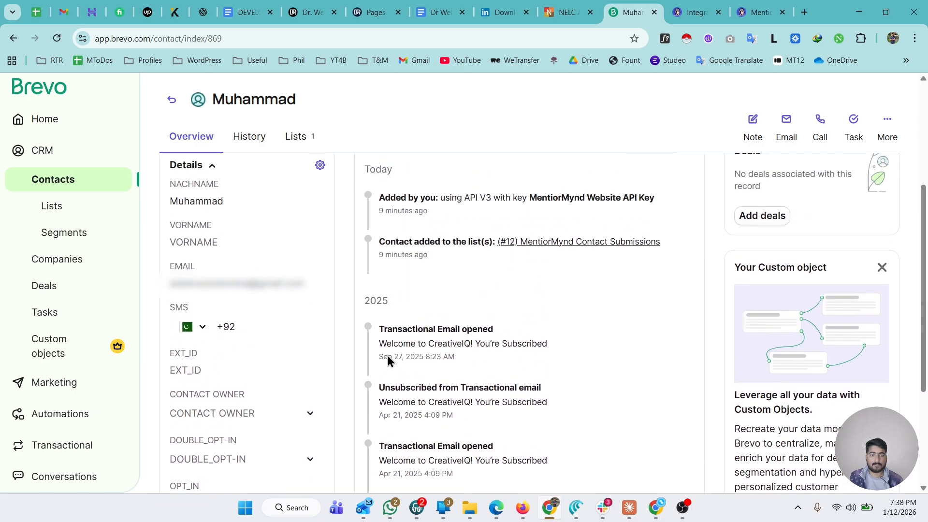
scroll(387, 355, up, 2)
scroll(413, 331, up, 1)
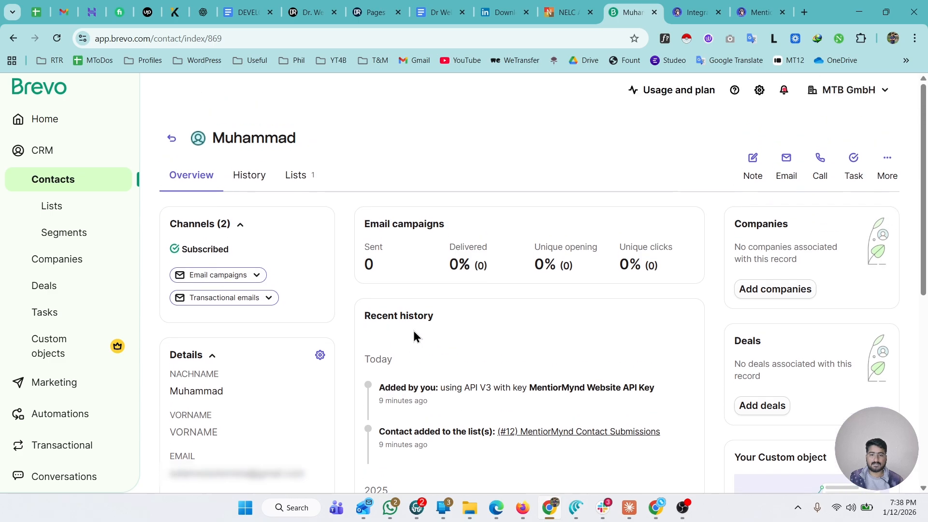
click(171, 139)
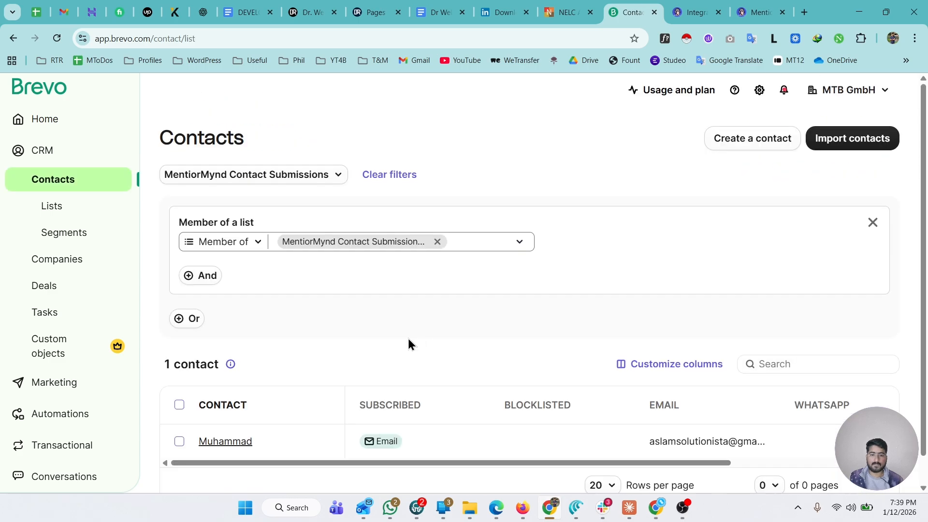